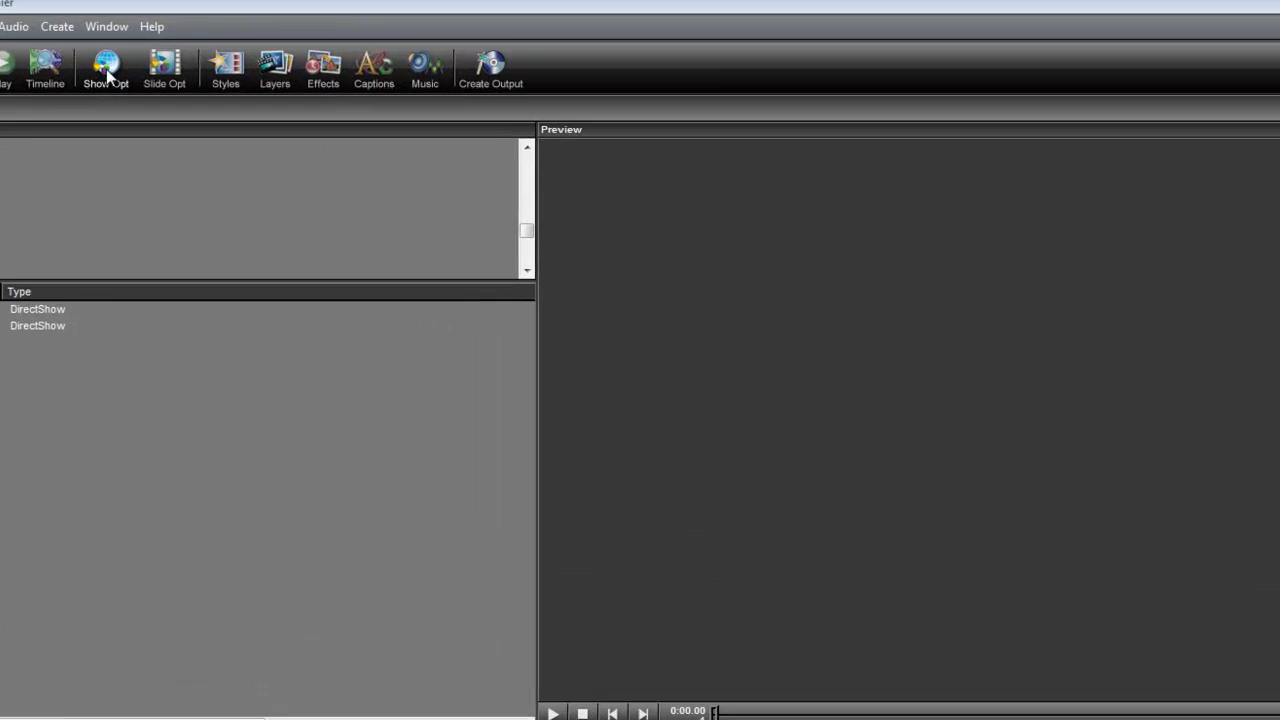
Set the show's aspect ratio to 16:9 (Widescreen) in the show options.
click(192, 55)
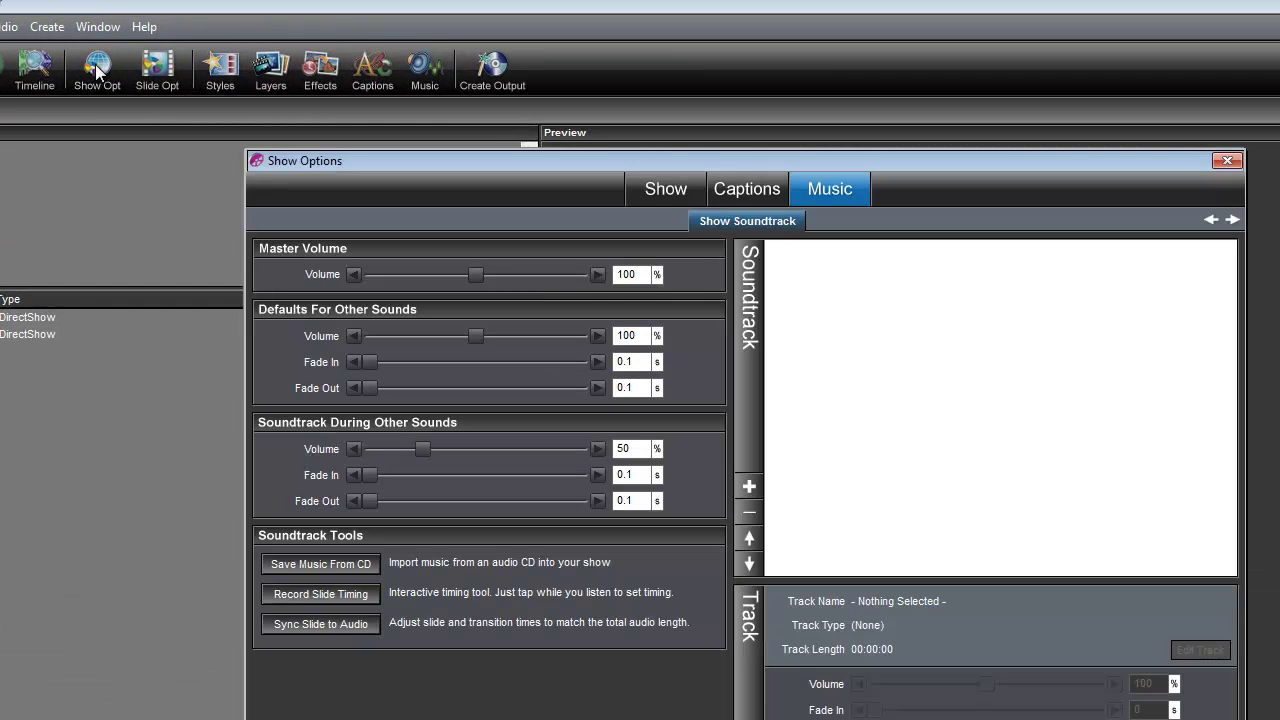
click(655, 190)
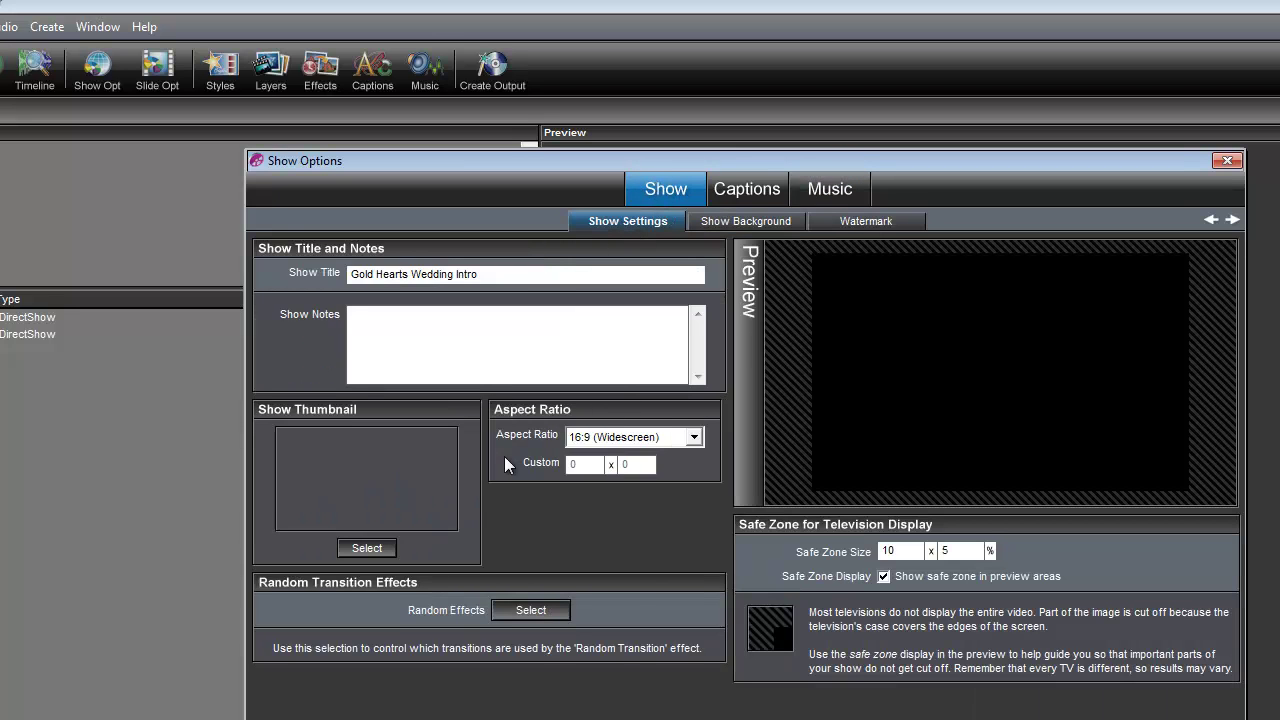
click(606, 438)
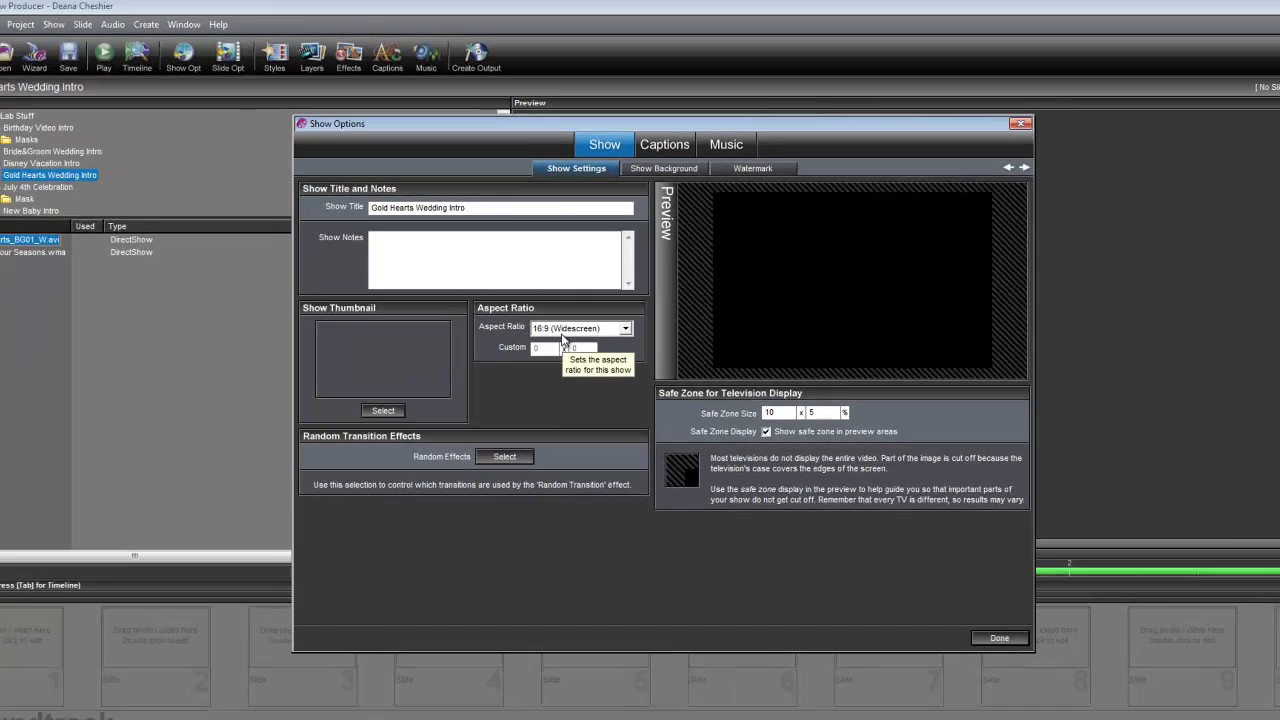
click(610, 452)
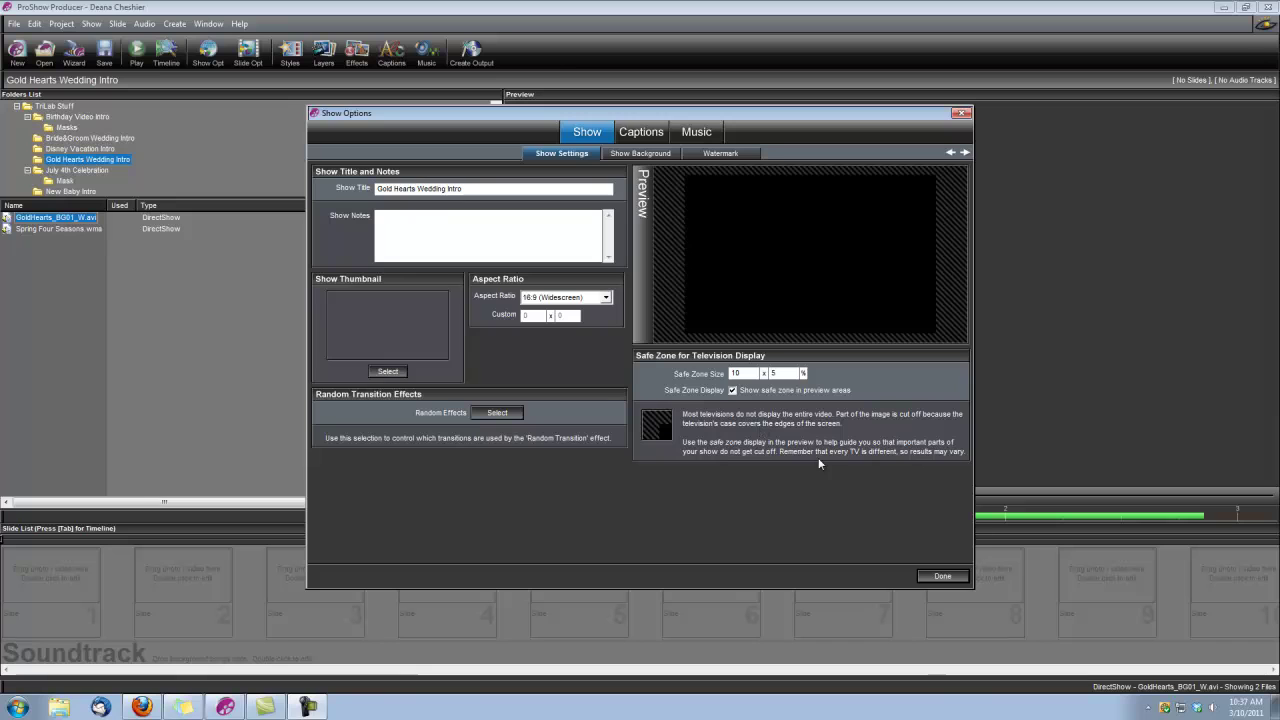
click(942, 576)
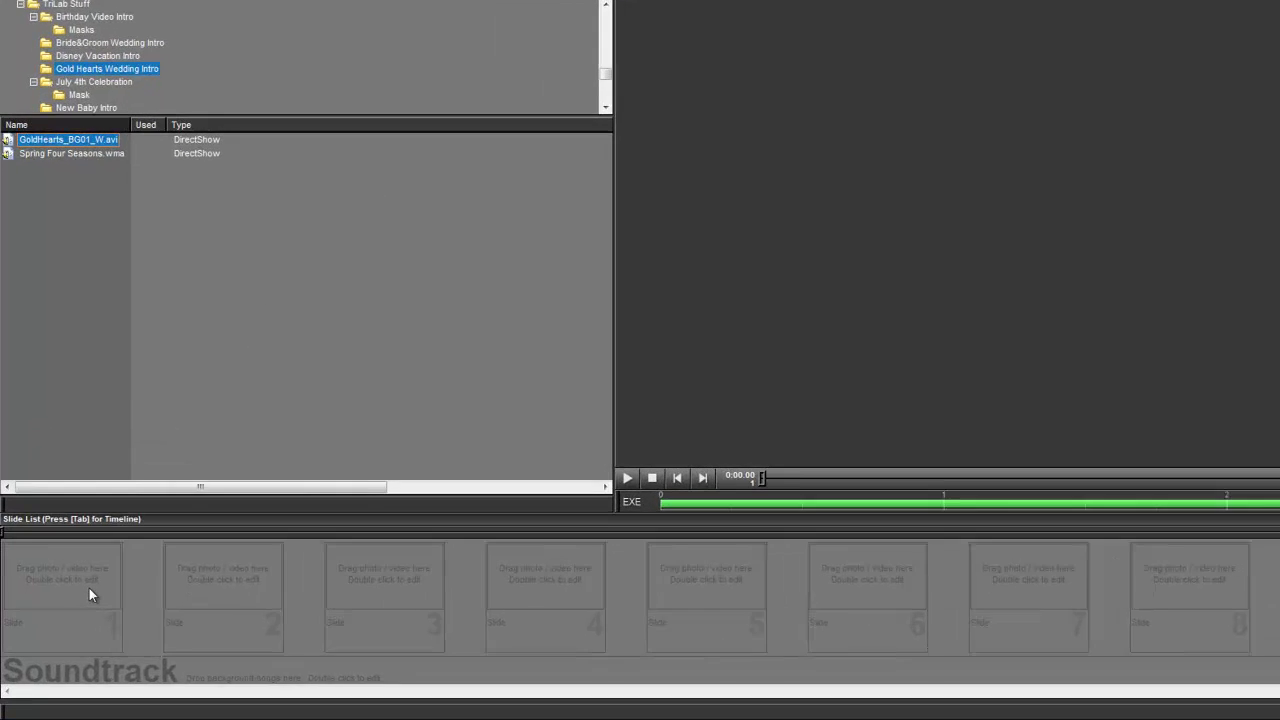
Insert a blank first slide and set both its slide time and its transition time to 1 second.
right_click(74, 586)
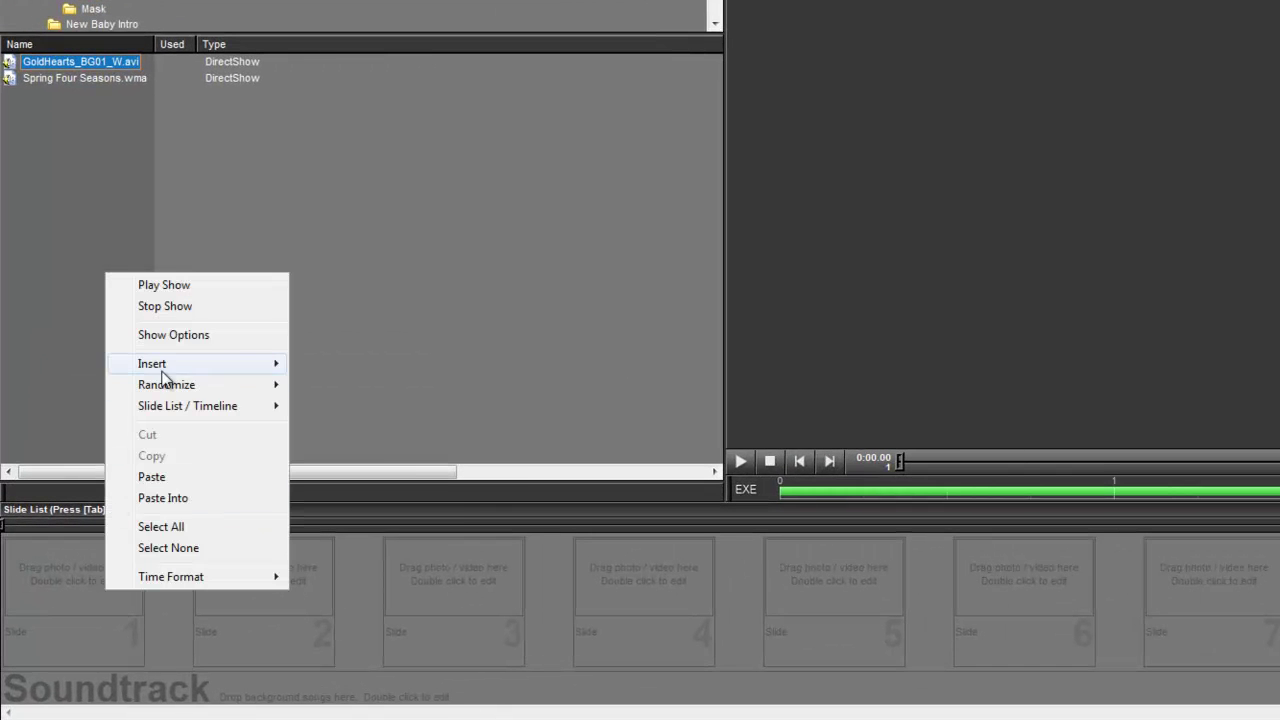
mouse_move(198, 363)
click(335, 364)
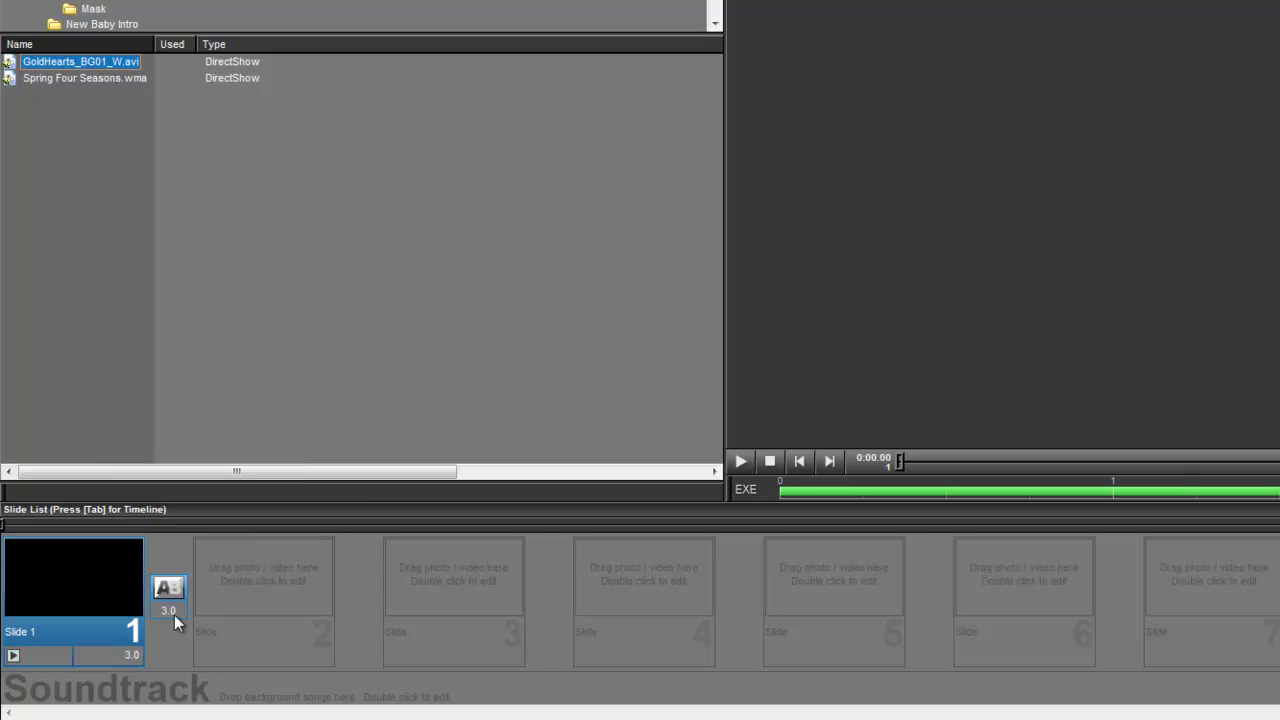
click(129, 656)
text(1)
key(Return)
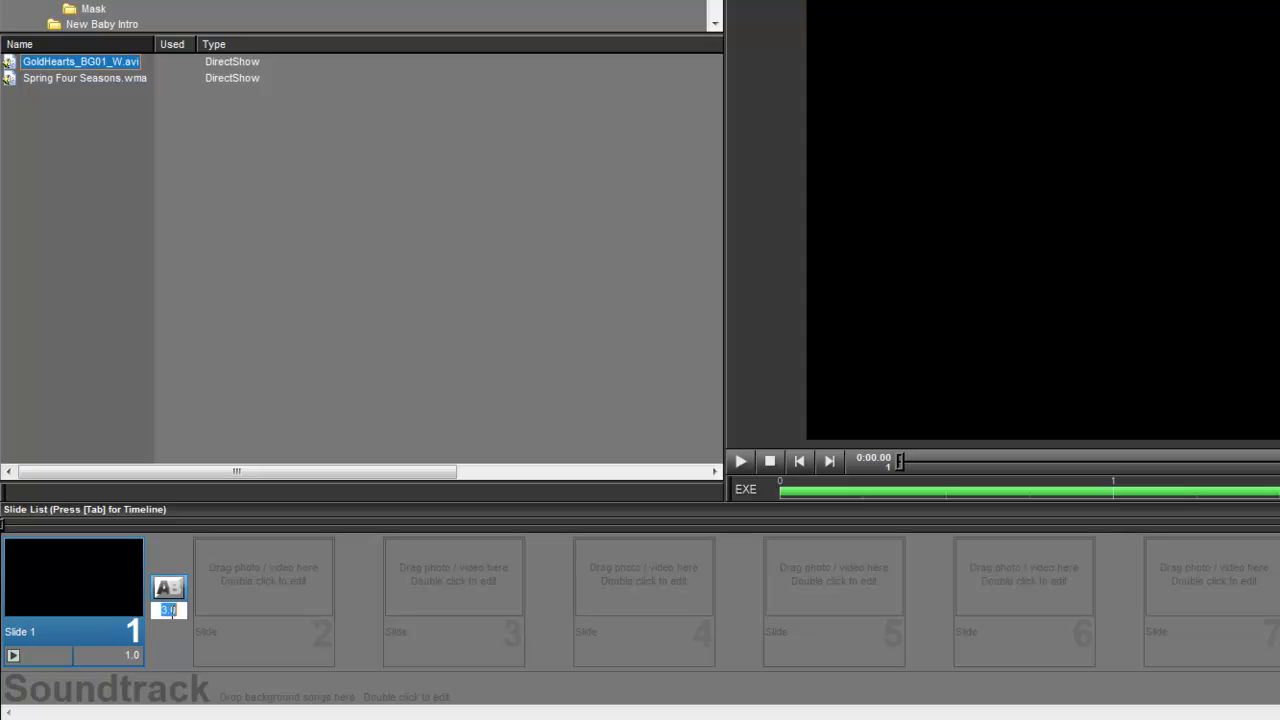
text(1)
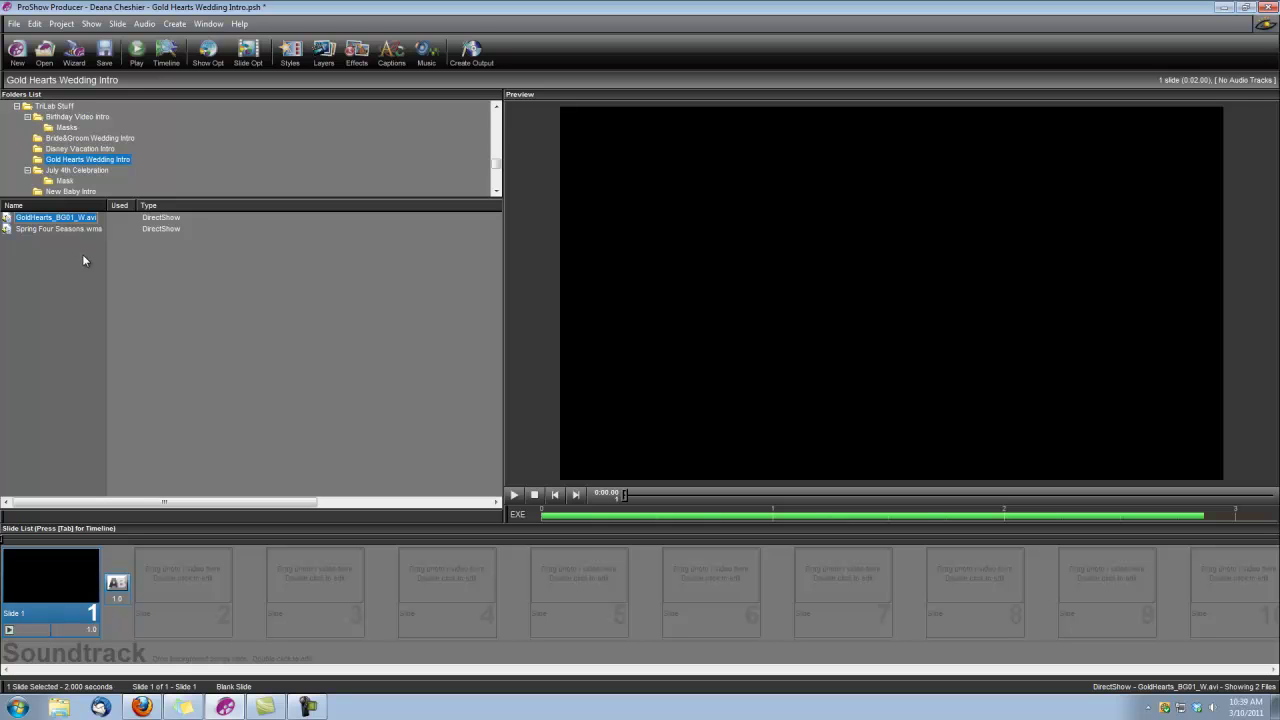
Add Spring Four Seasons.wma to the show's soundtrack and set the track's offset to 2 seconds.
click(74, 229)
mouse_move(62, 236)
mouse_down()
mouse_move(97, 608)
mouse_move(52, 656)
mouse_up()
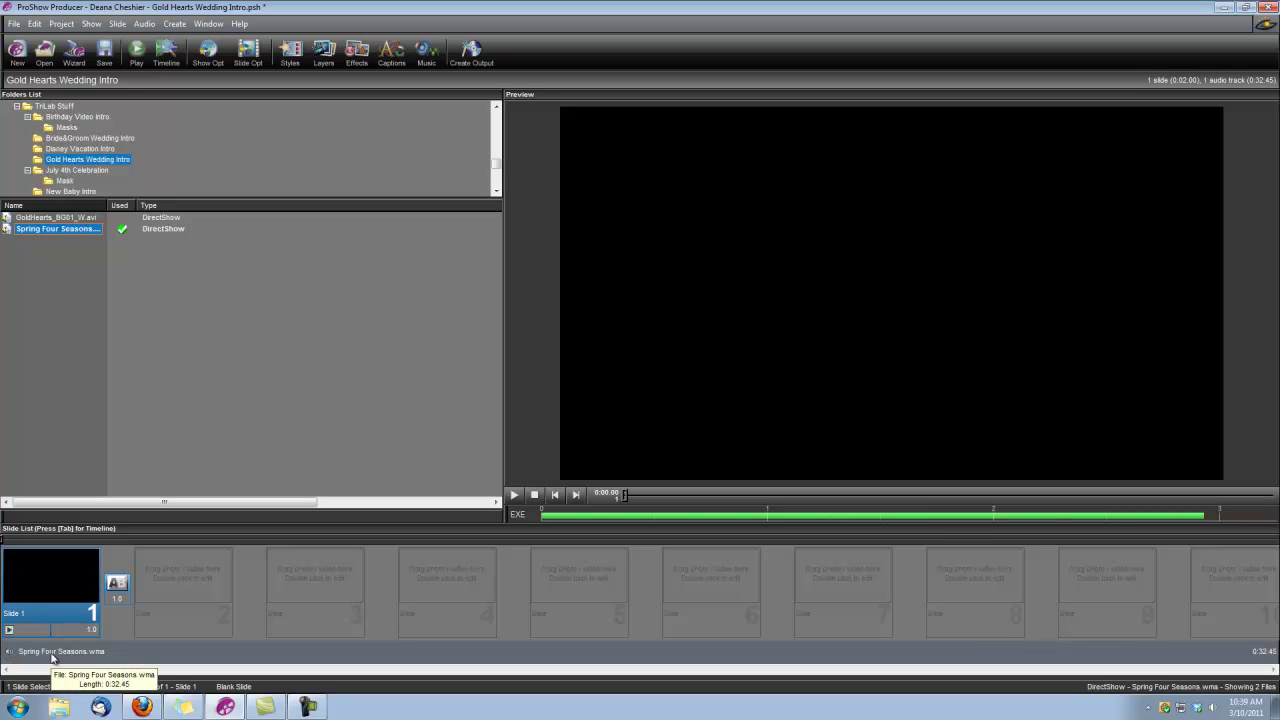
double_click(52, 656)
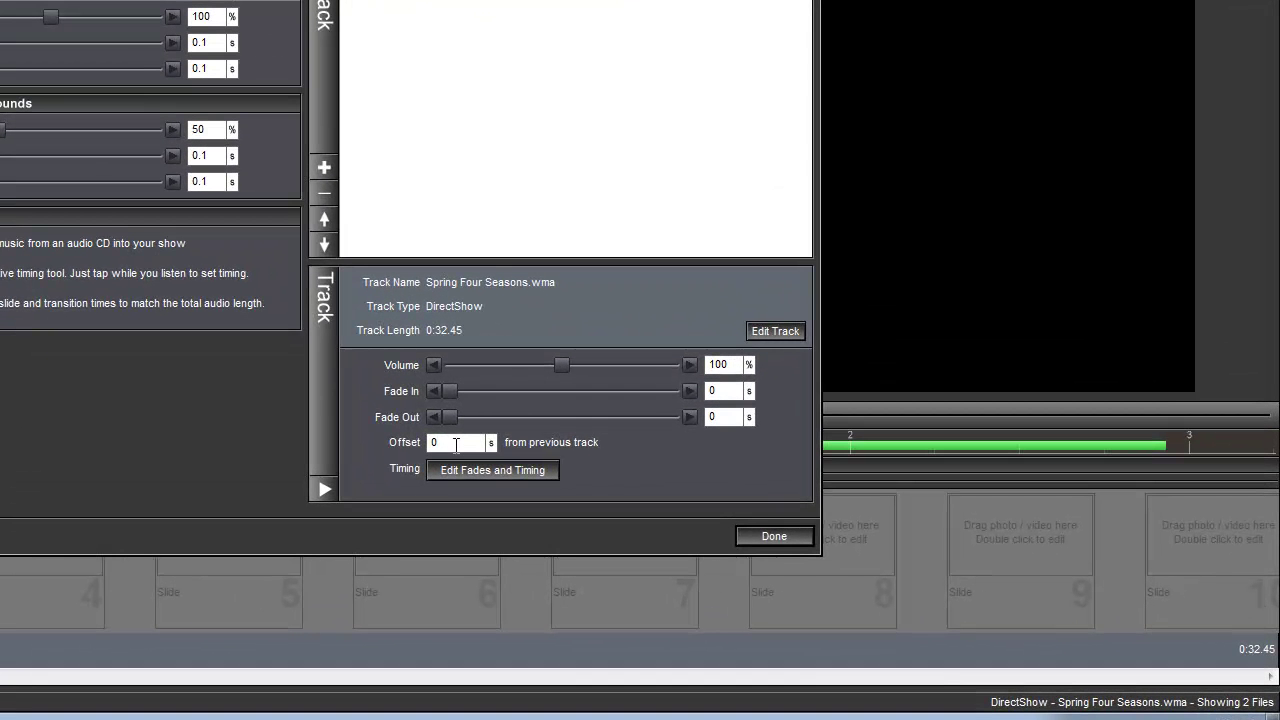
drag(440, 443, 420, 442)
Trim the soundtrack track to end at 19 seconds in its fades and timing settings.
click(475, 471)
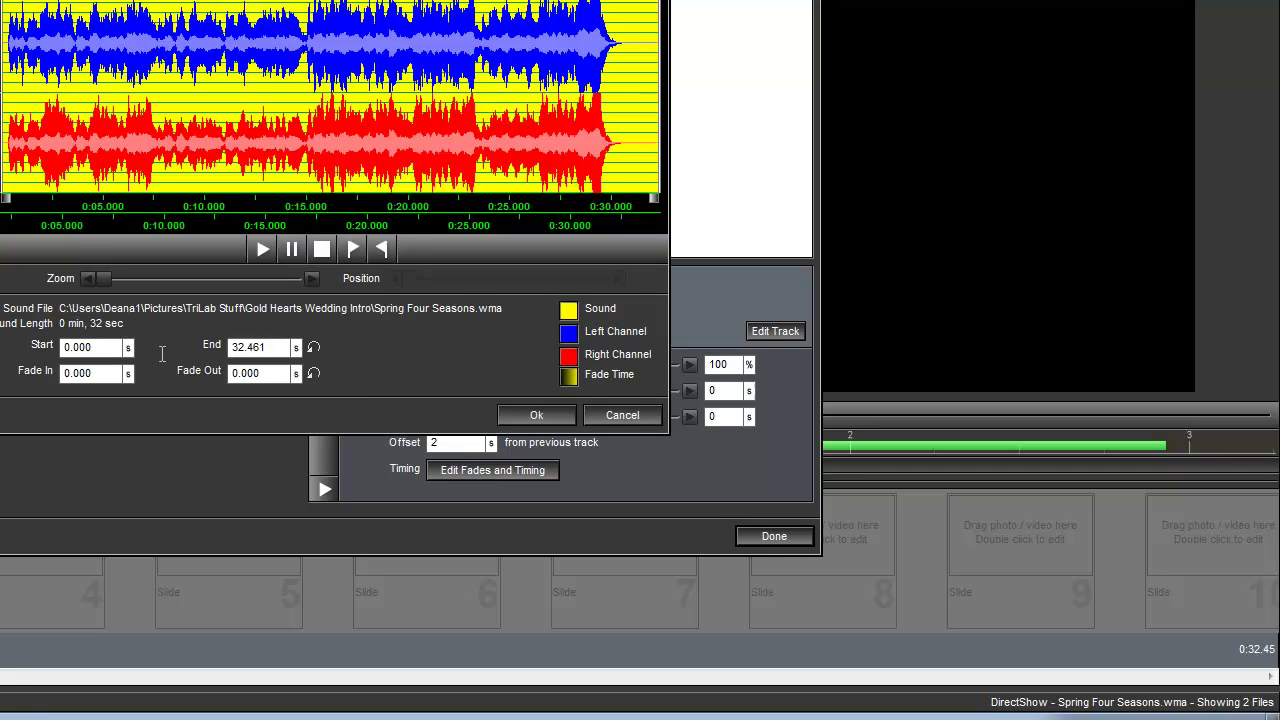
key(shift+Home)
text(19)
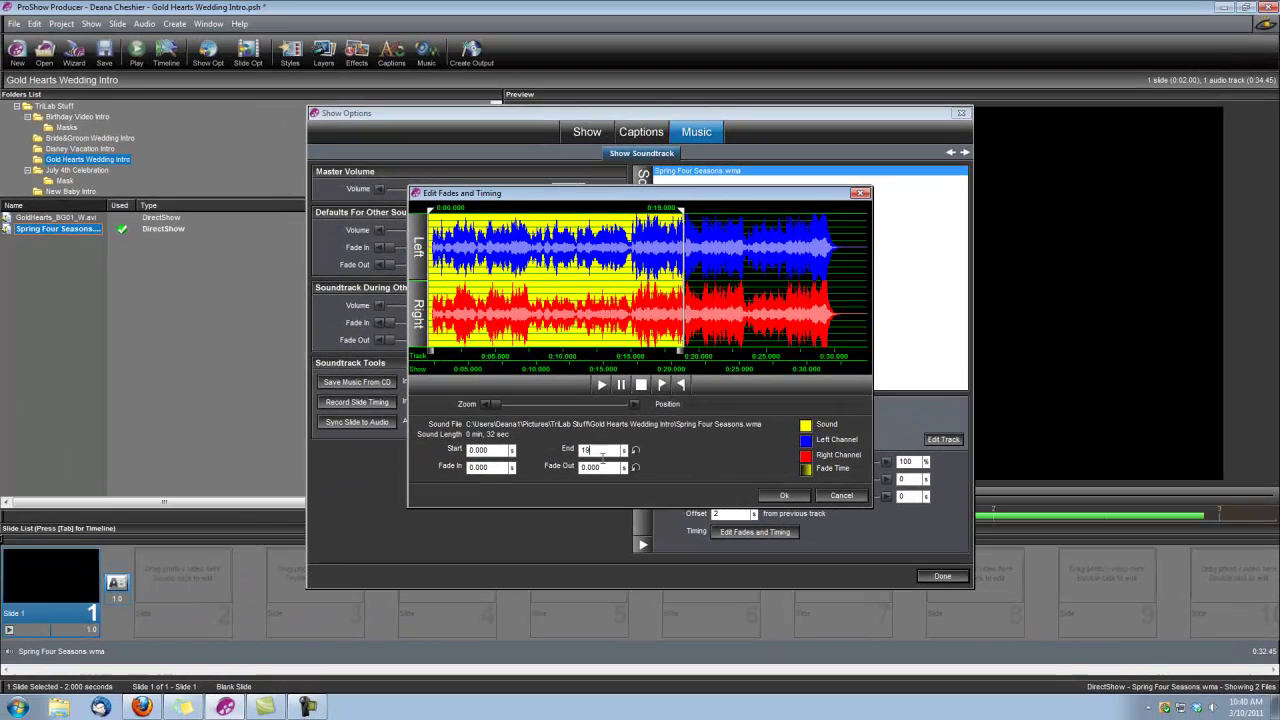
click(786, 497)
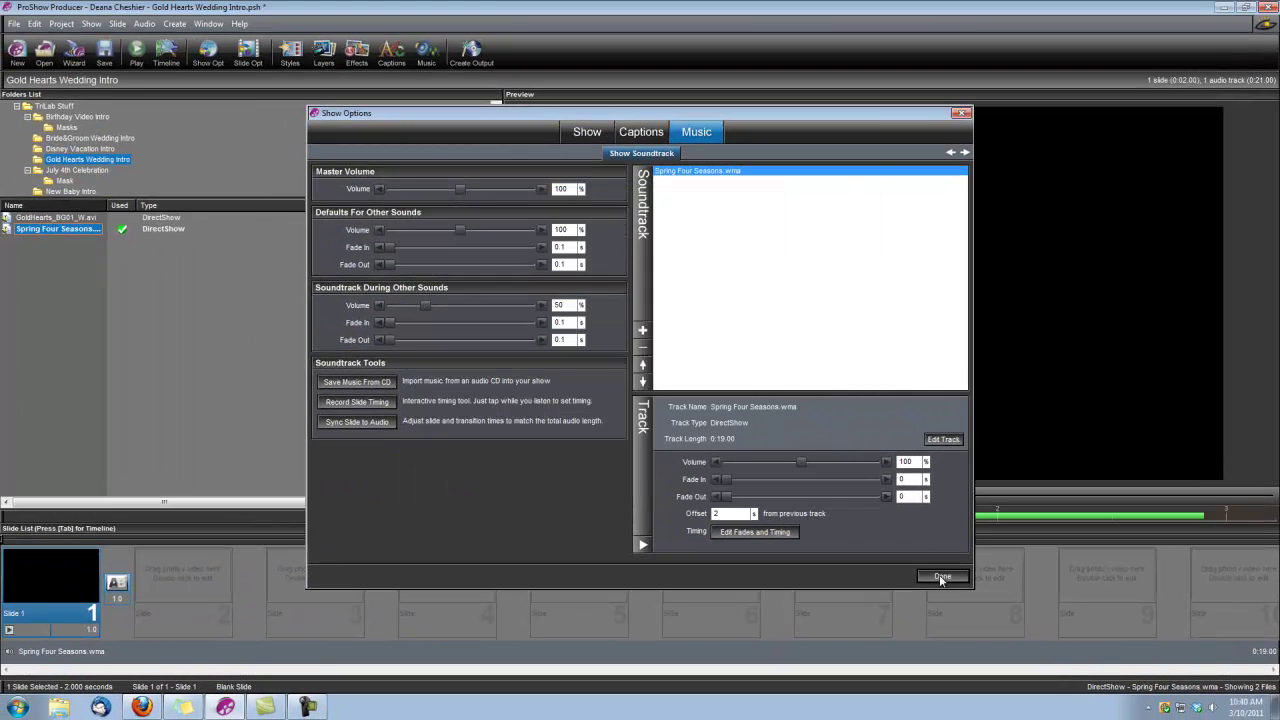
click(940, 577)
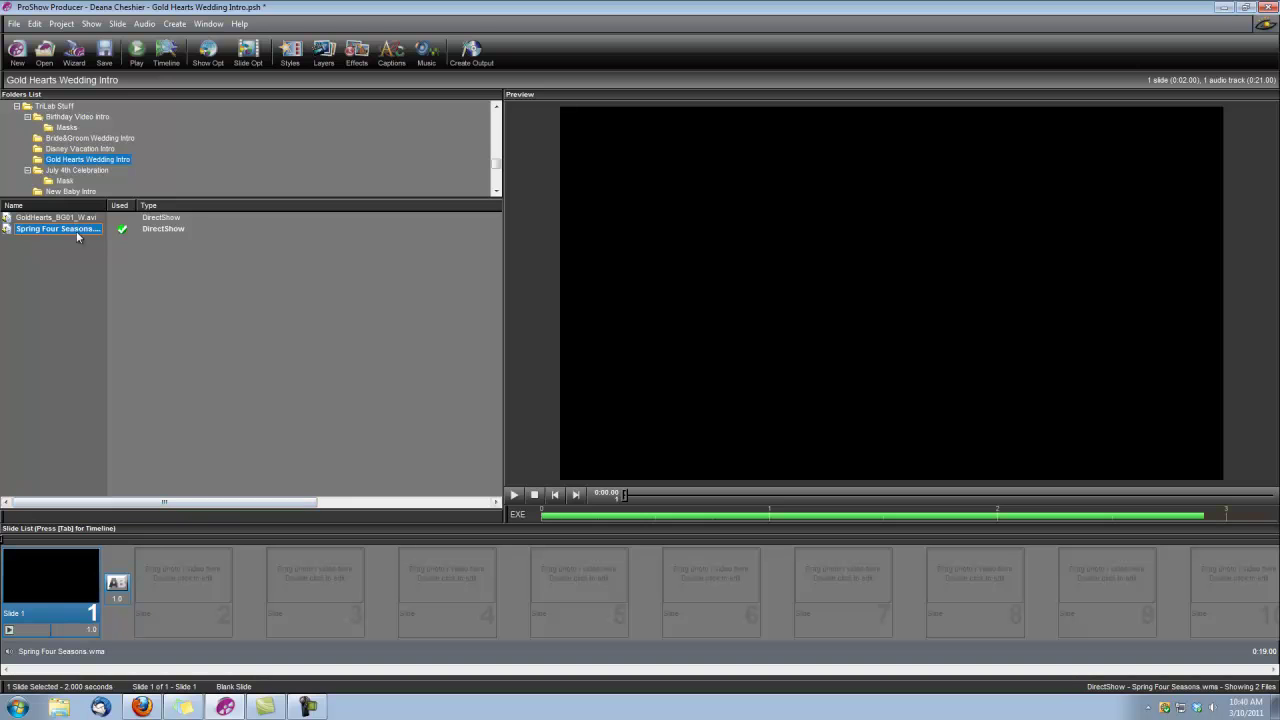
Add GoldHearts_BG01_W.avi as slide 2 and set its video layer's aspect to 16:9.
mouse_move(60, 218)
mouse_down()
mouse_move(204, 453)
mouse_move(180, 580)
mouse_up()
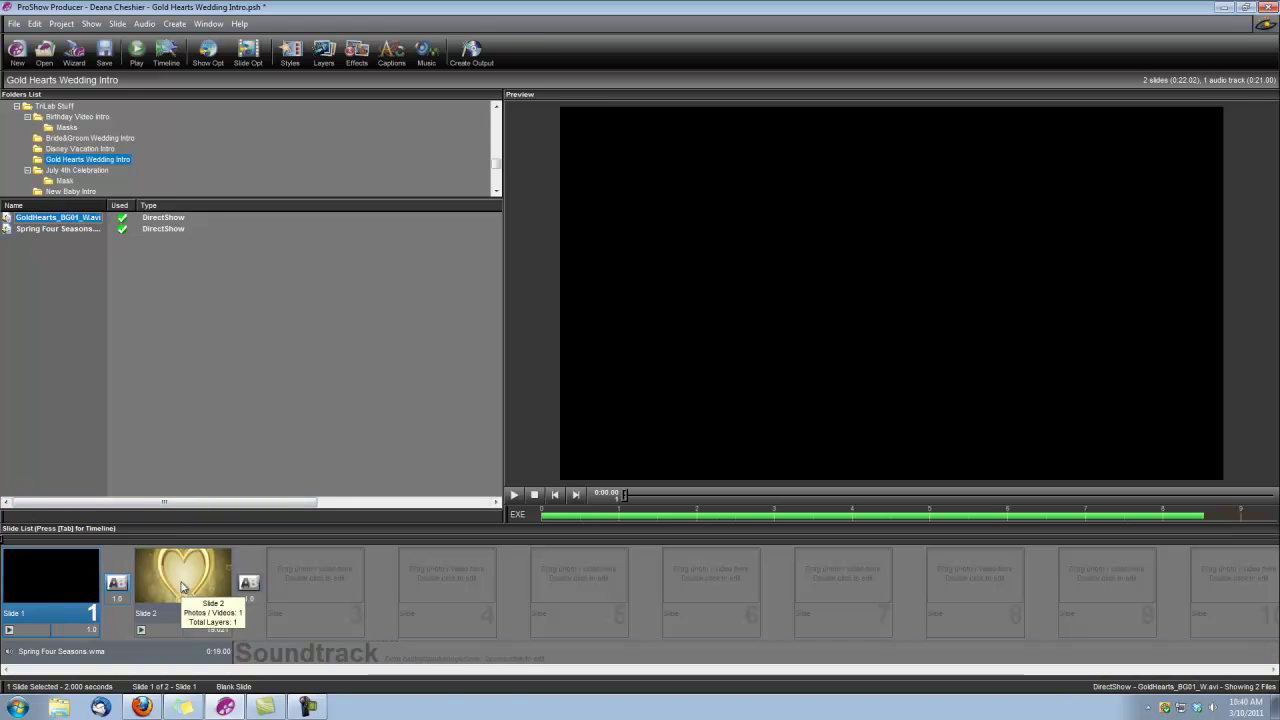
double_click(181, 586)
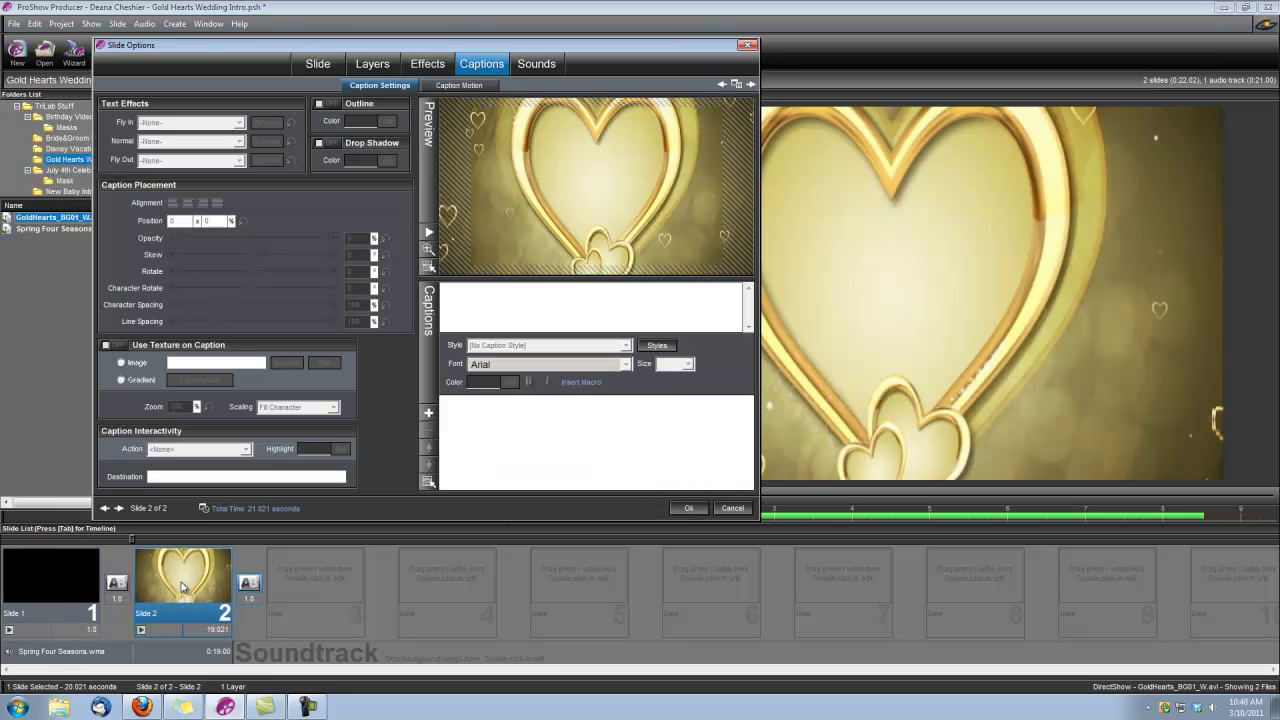
click(372, 64)
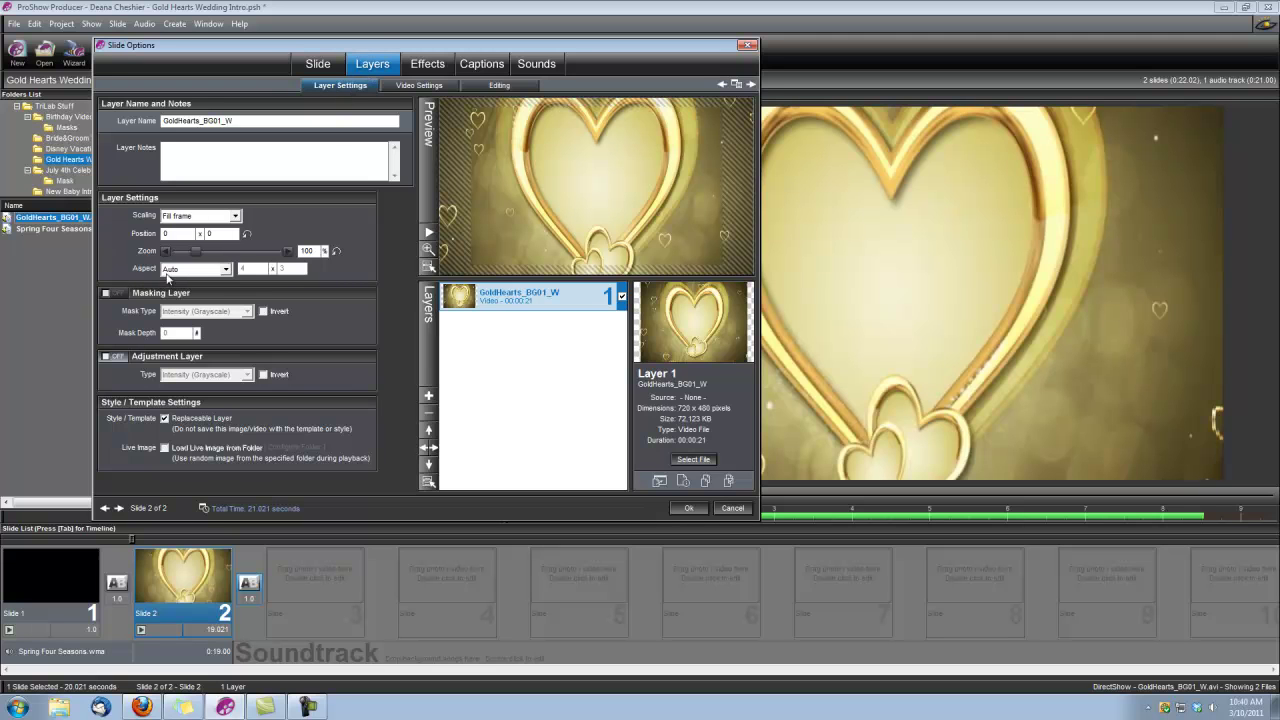
click(222, 270)
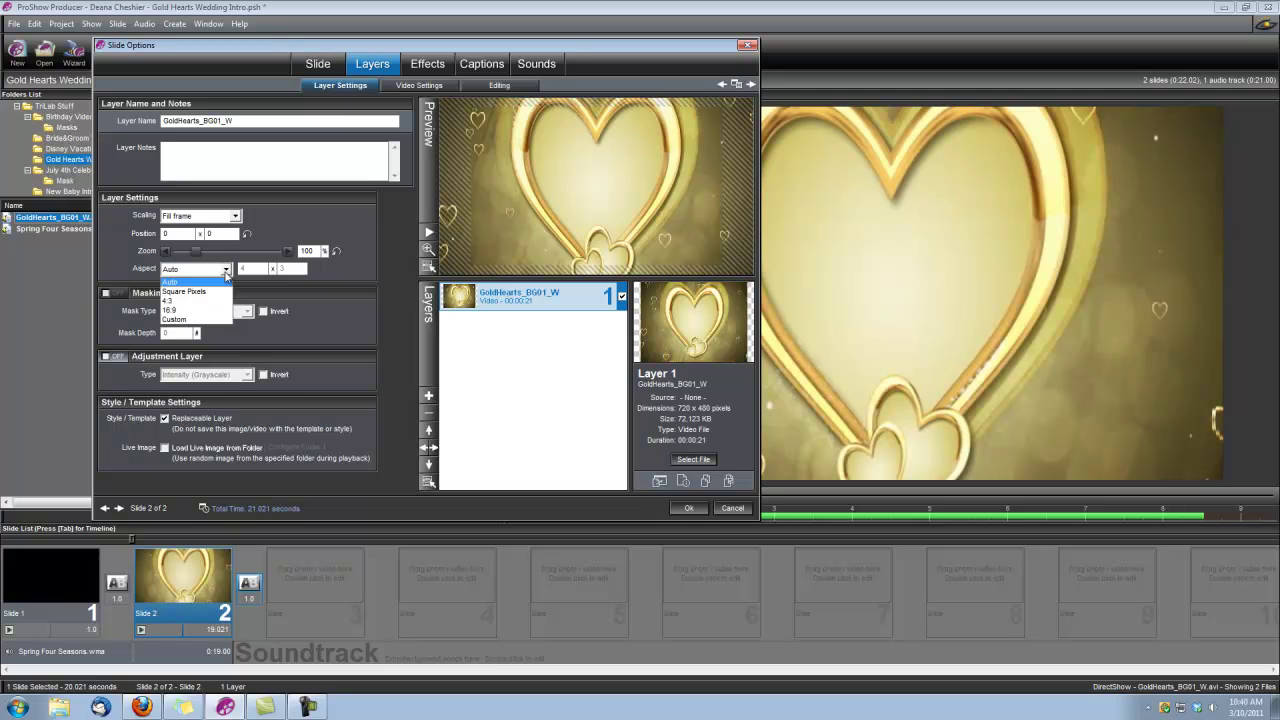
click(180, 312)
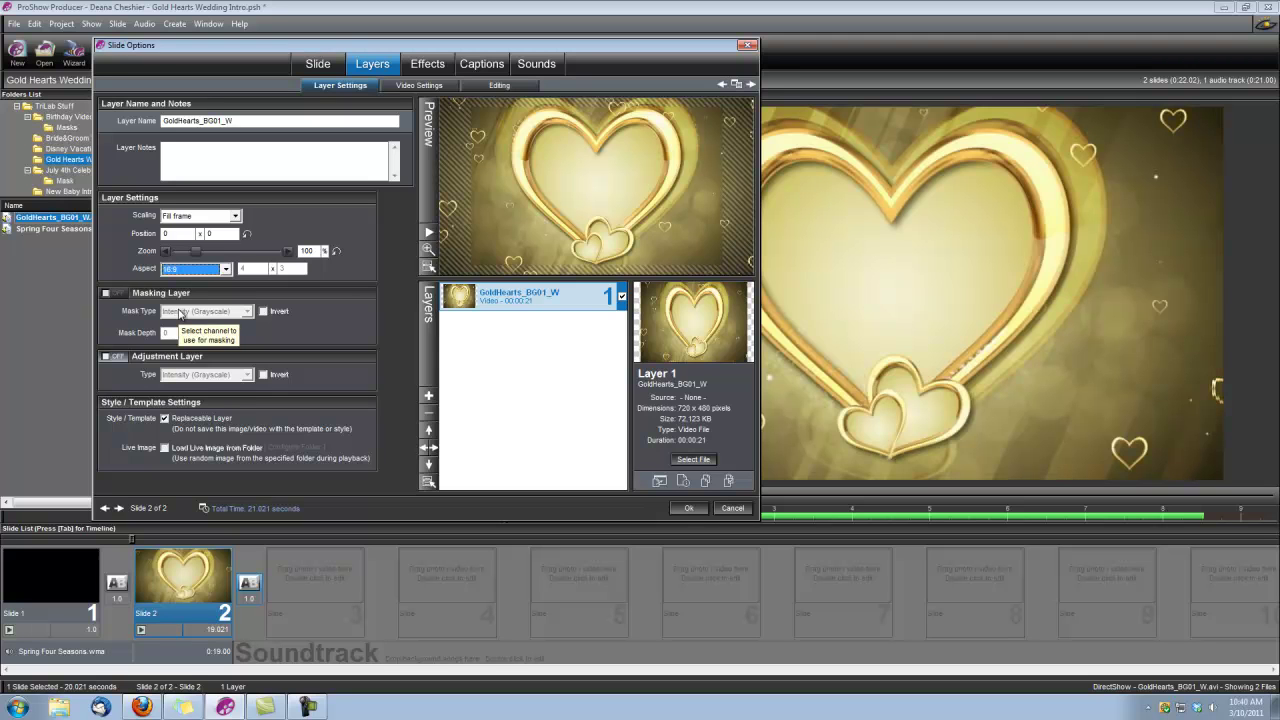
Switch the video layer's aspect to Auto for comparison and return it to 16:9.
click(226, 269)
click(190, 288)
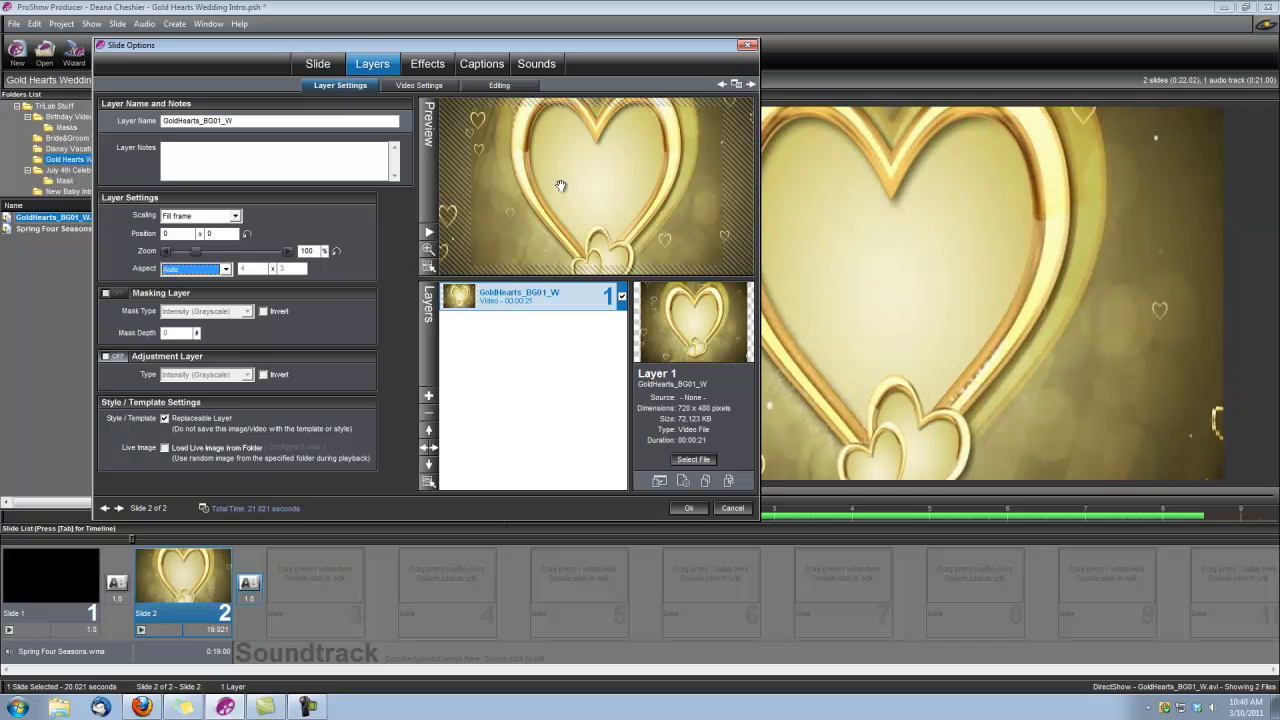
click(226, 269)
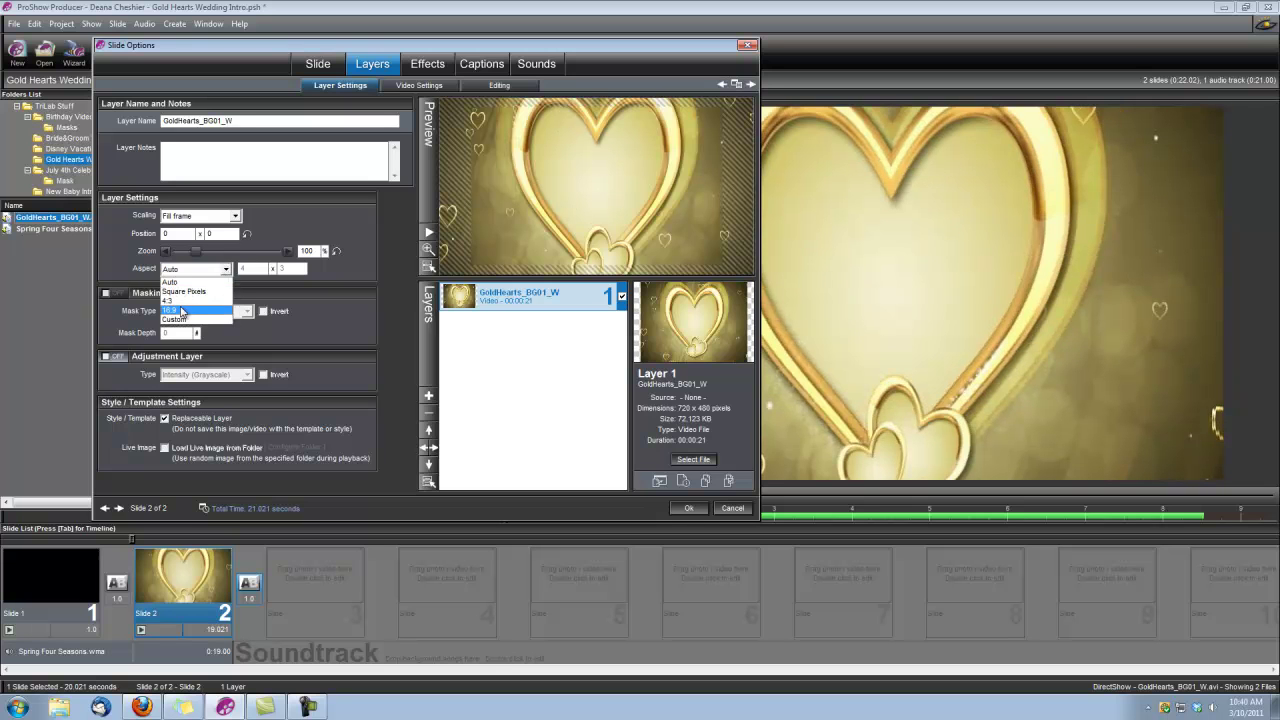
click(181, 311)
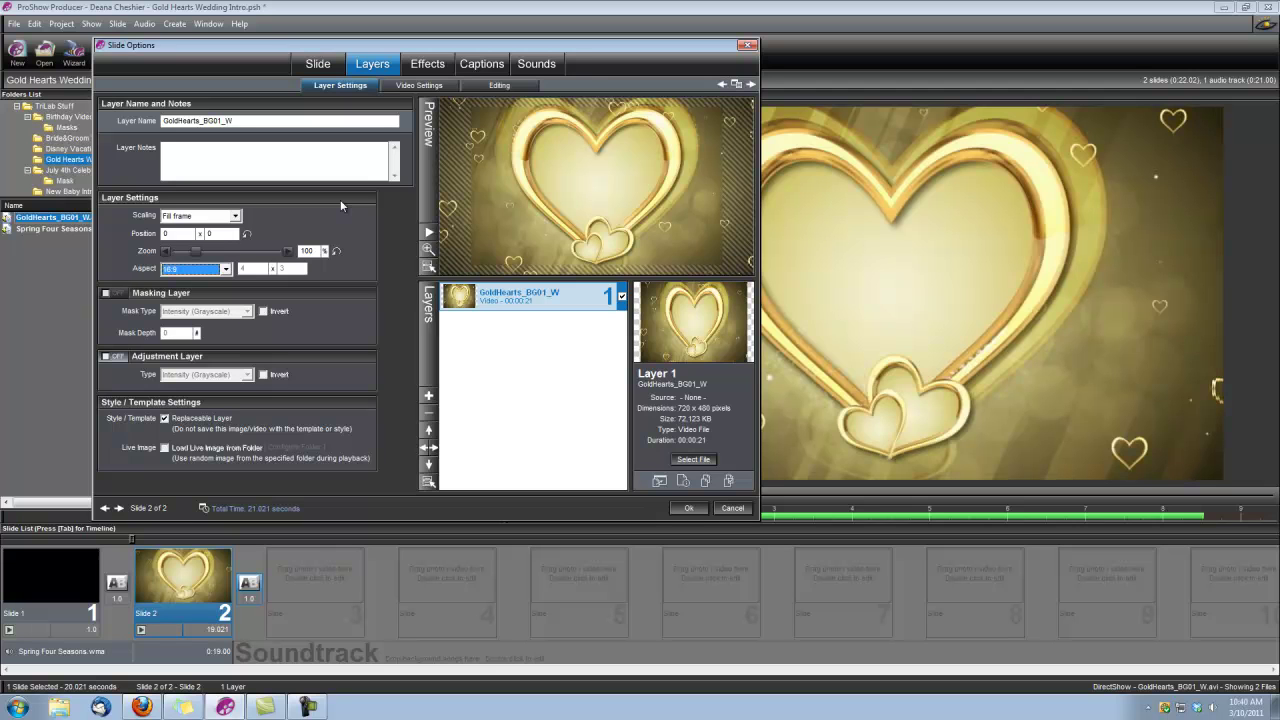
Add the caption "July 2, 2011" to slide 2.
click(482, 64)
click(451, 286)
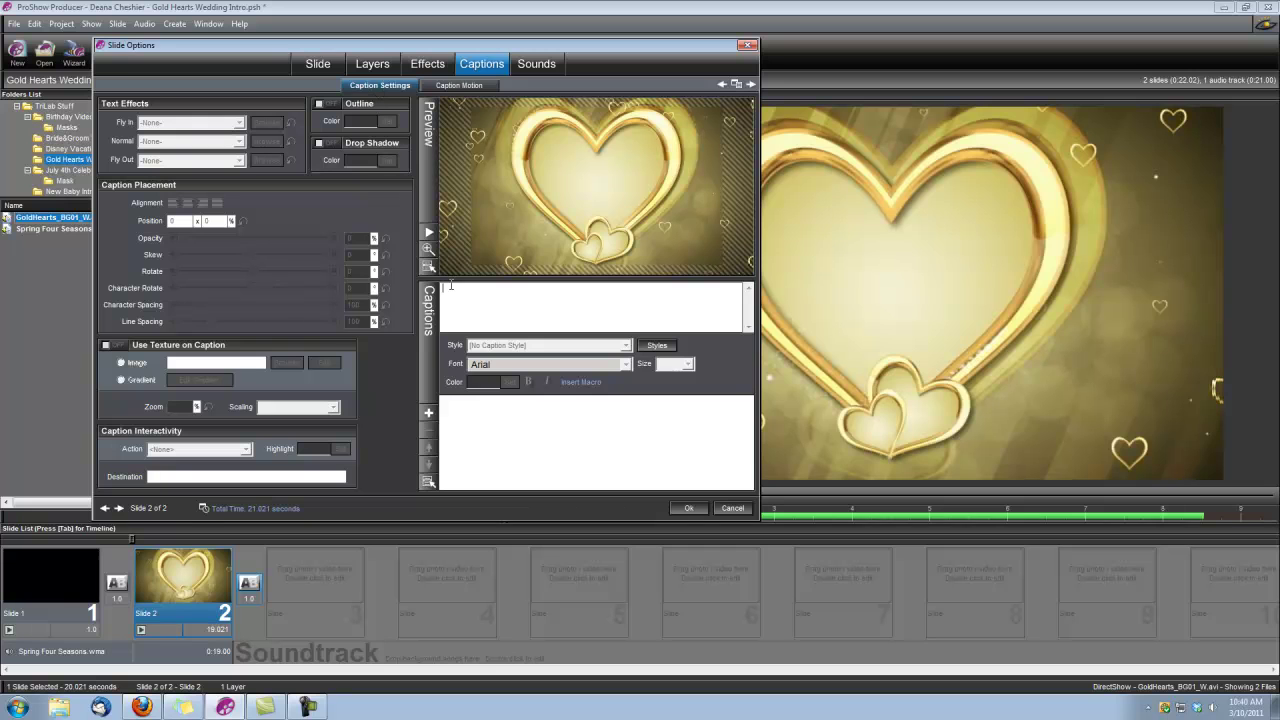
text(J)
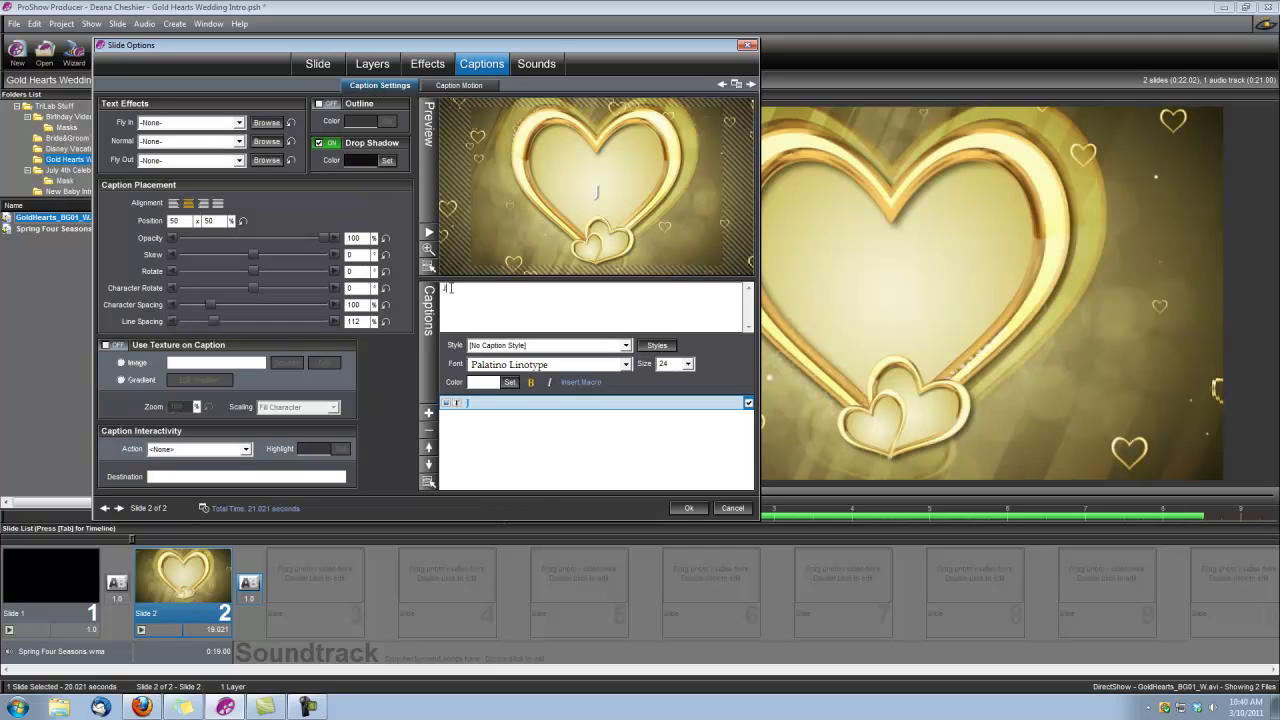
text(uly 2, 2011)
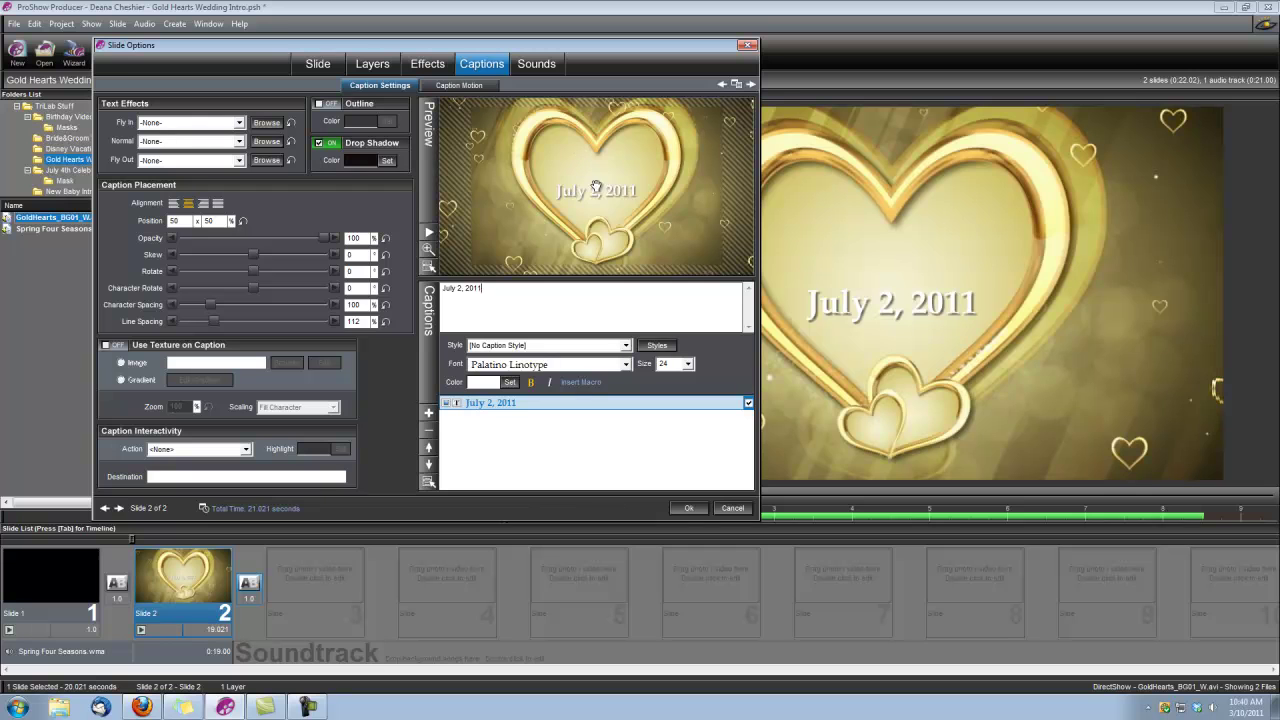
Color the date caption gold (238, 187, 90) sampled from the heart frame and move it up to about 50 x 40%.
click(509, 384)
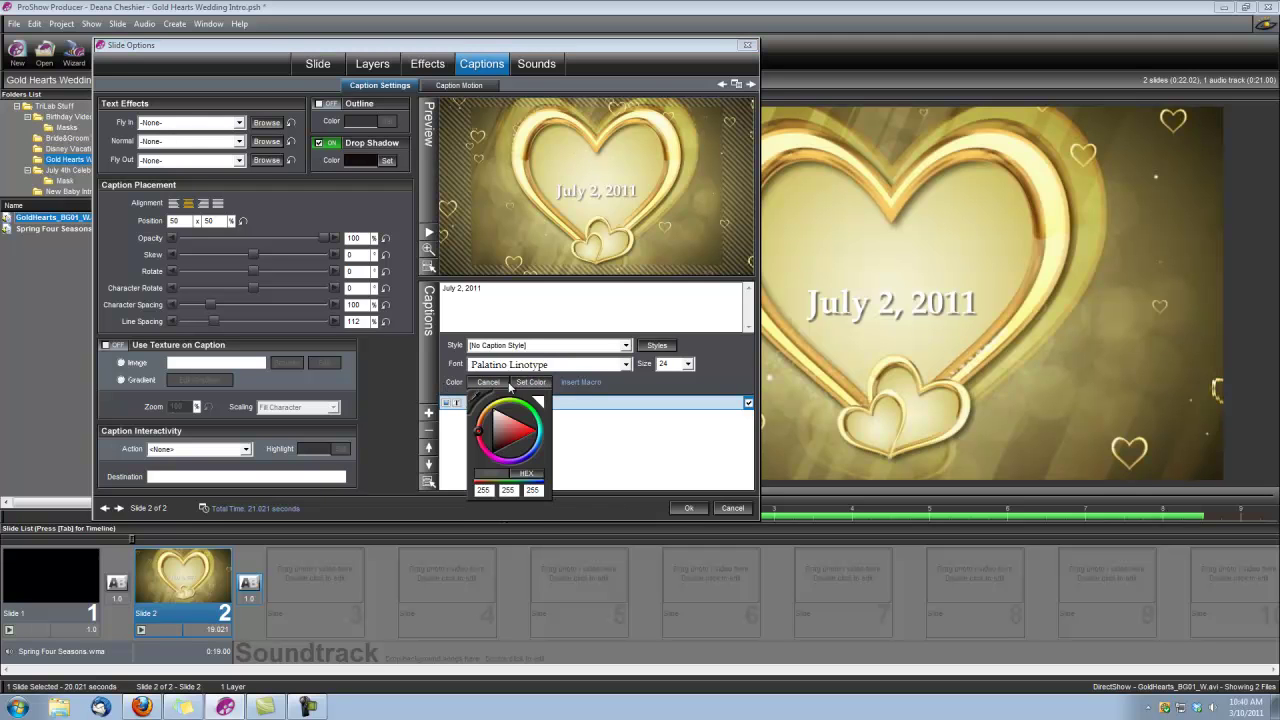
click(477, 397)
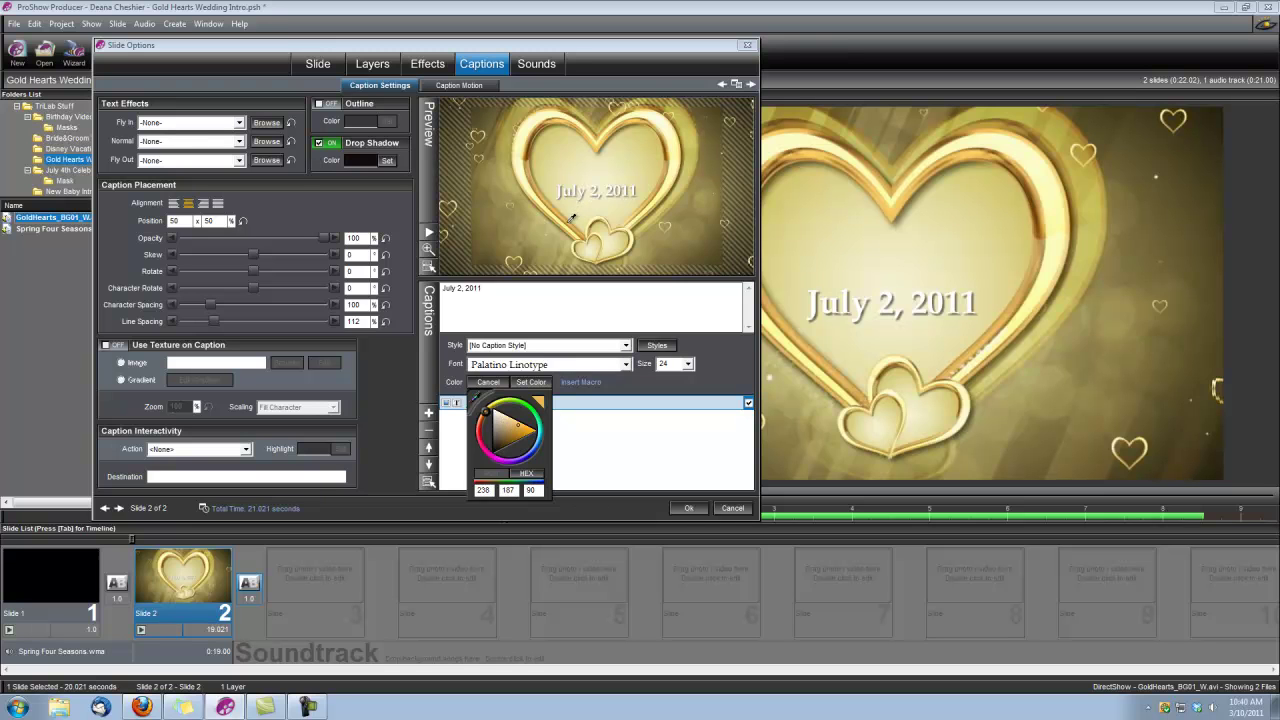
click(569, 228)
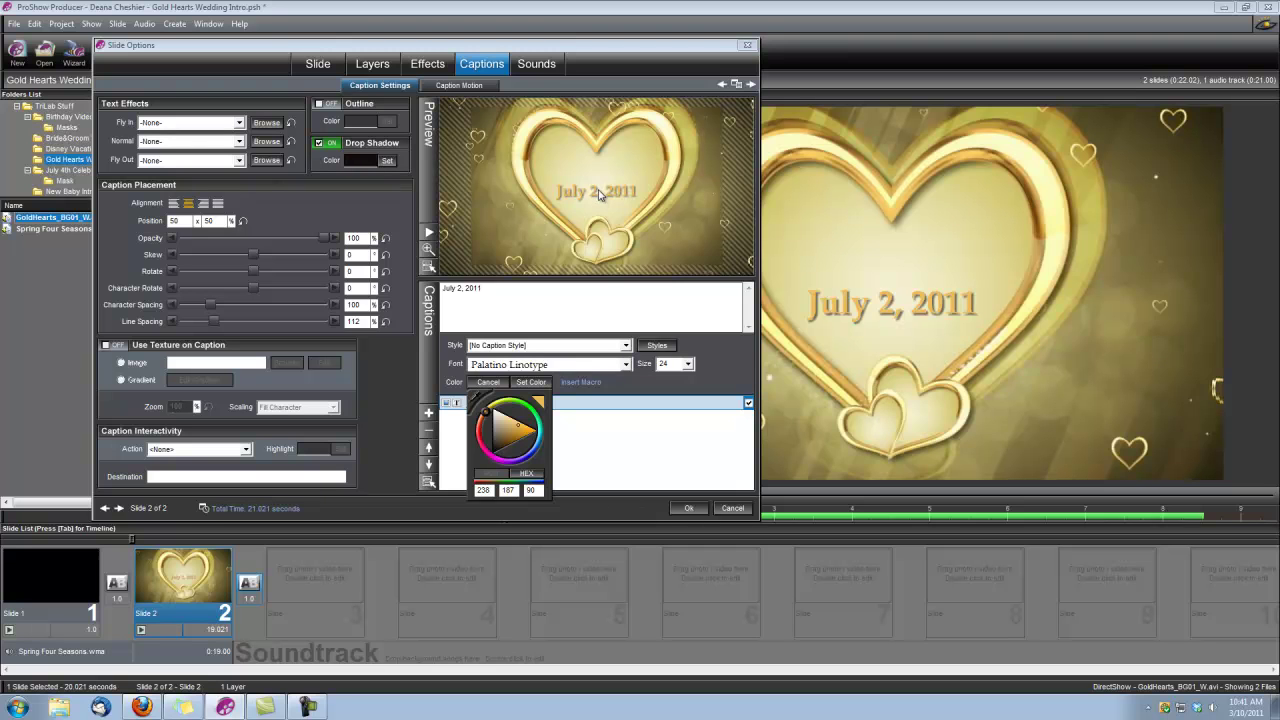
click(538, 383)
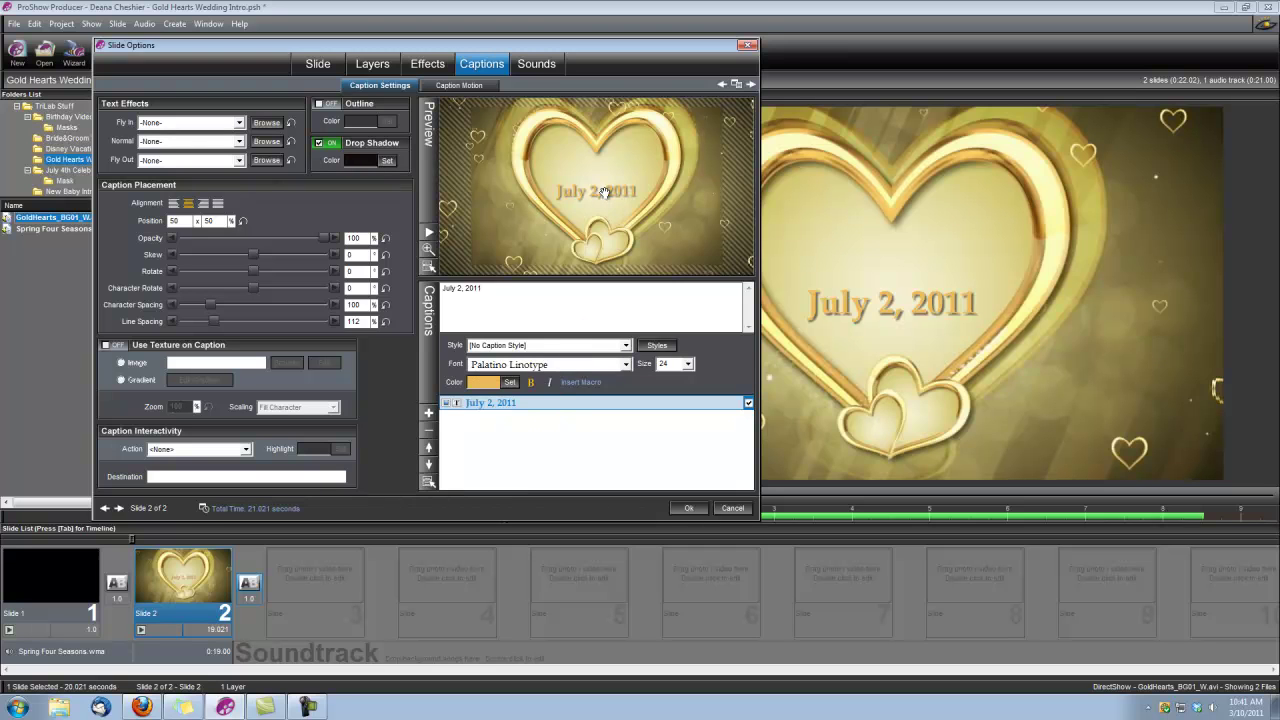
drag(601, 194, 602, 177)
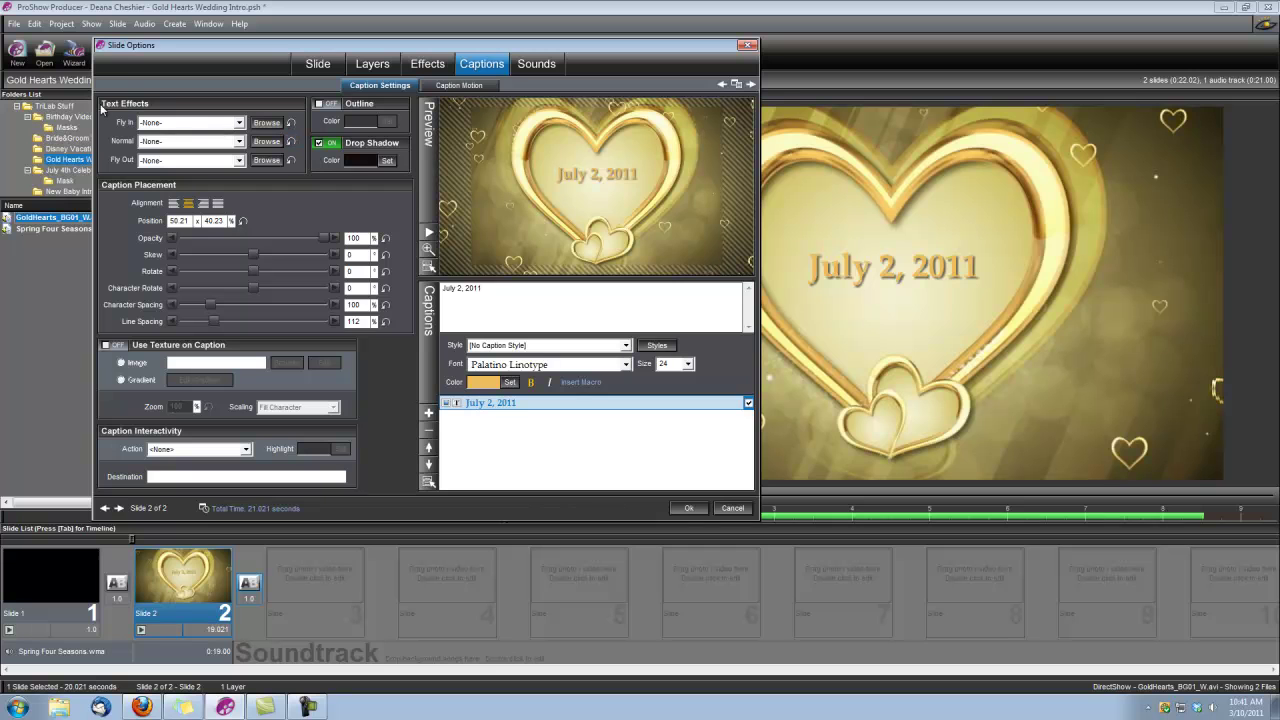
Set the date caption's fly-in effect to Fade In and its fly-out effect to Zoom In.
click(239, 124)
click(160, 213)
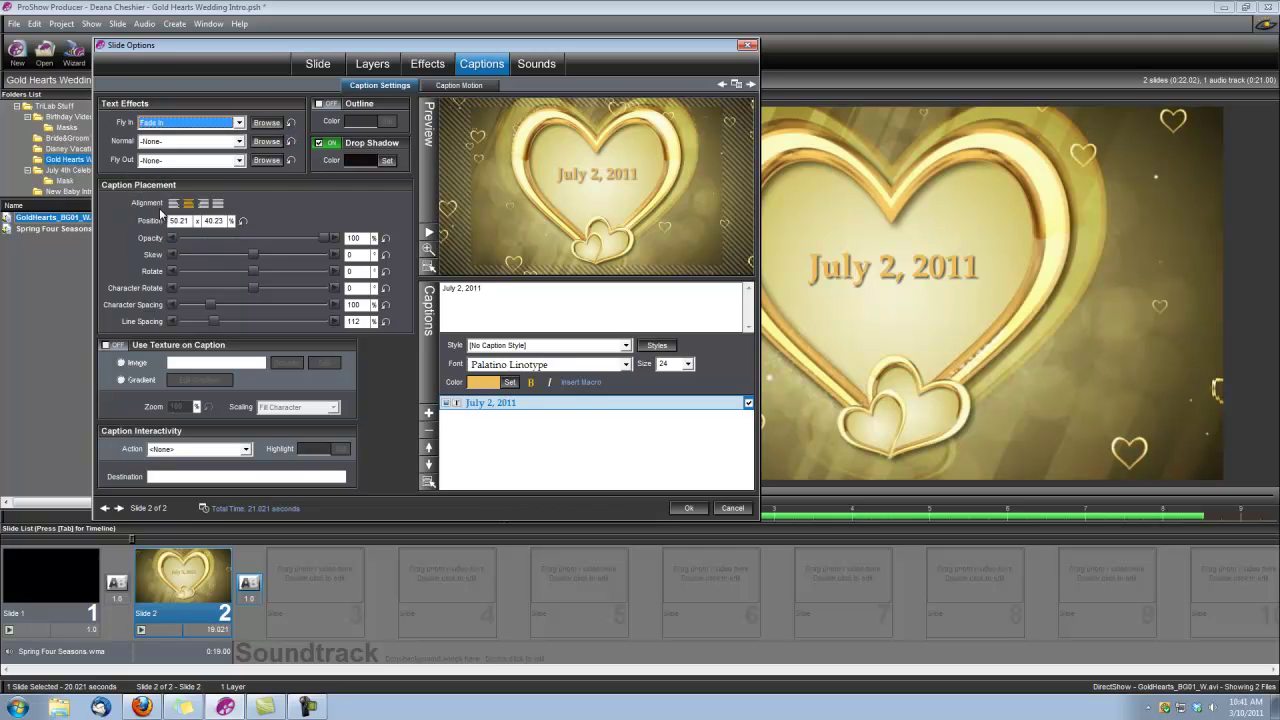
click(239, 161)
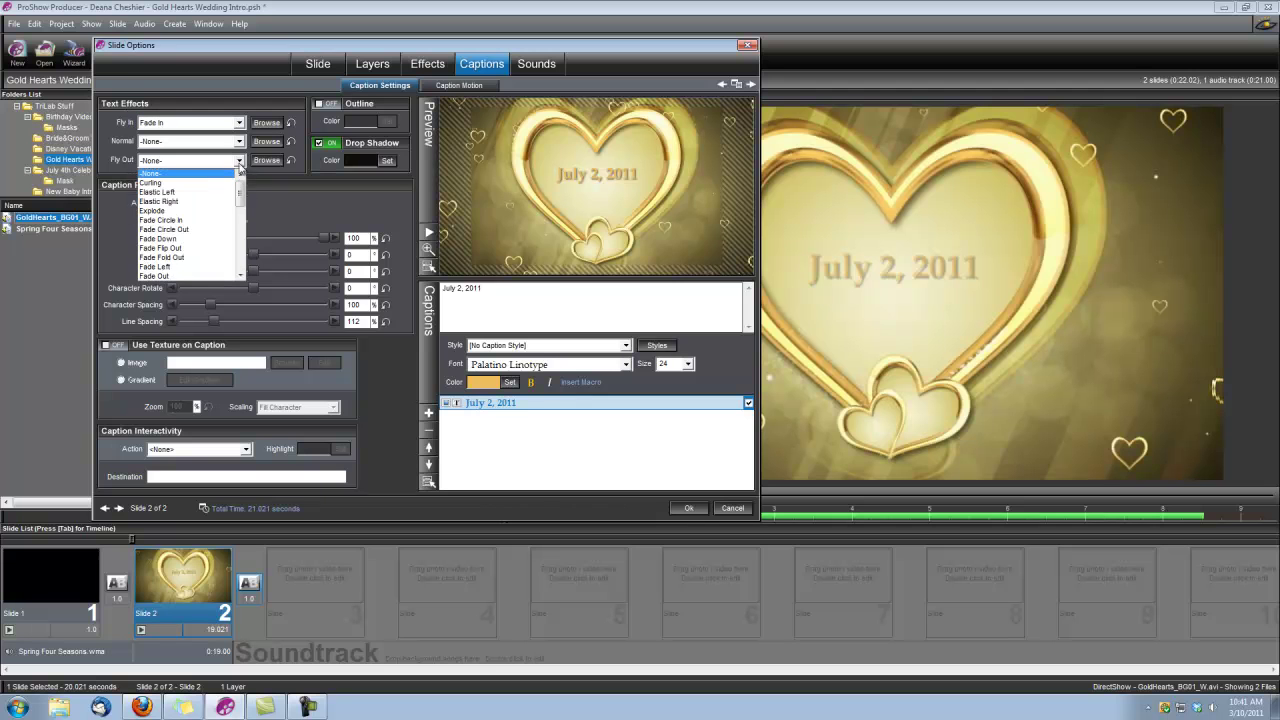
drag(242, 200, 240, 258)
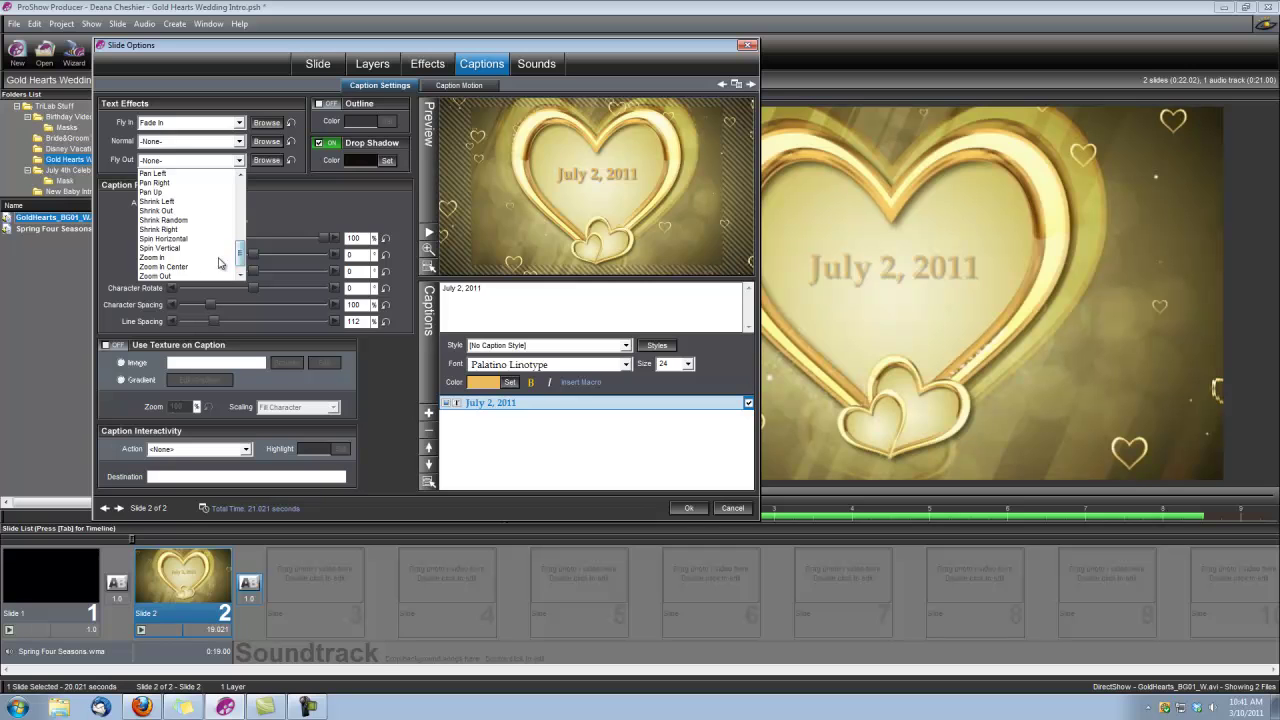
click(159, 260)
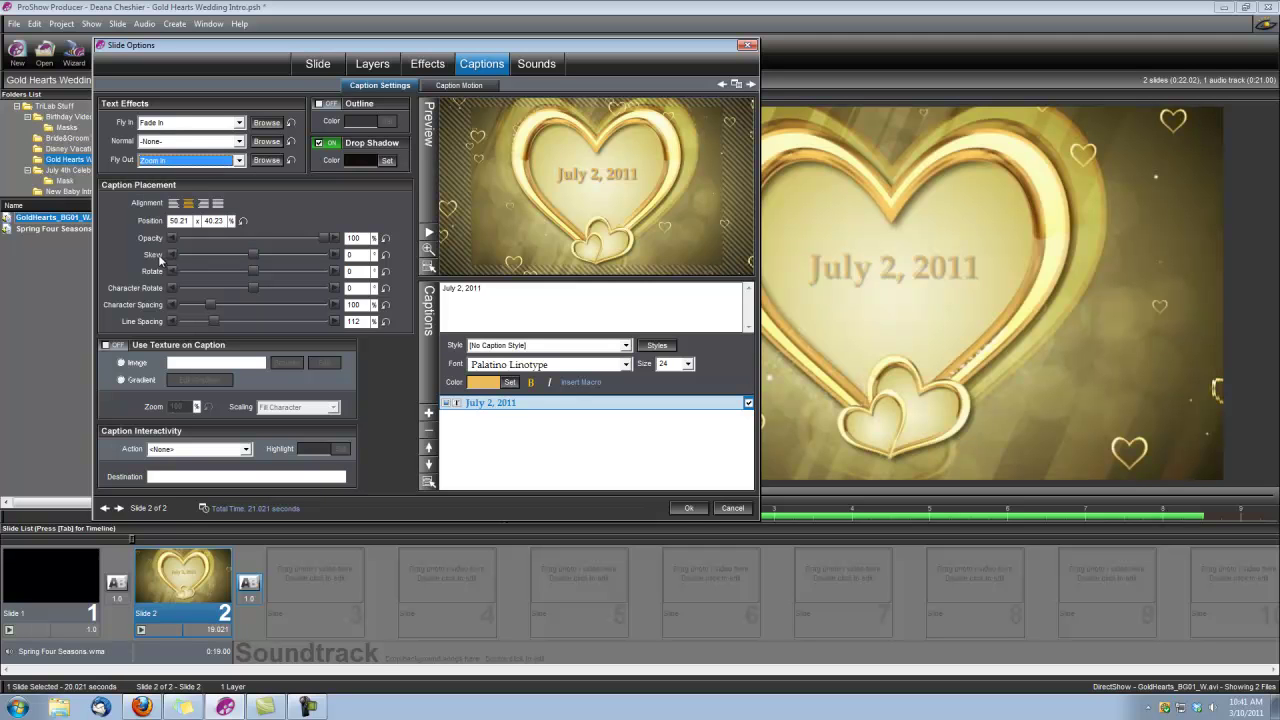
Add two more captions to slide 2: the couple's first names in possessive form, and "Wedding Day".
click(430, 414)
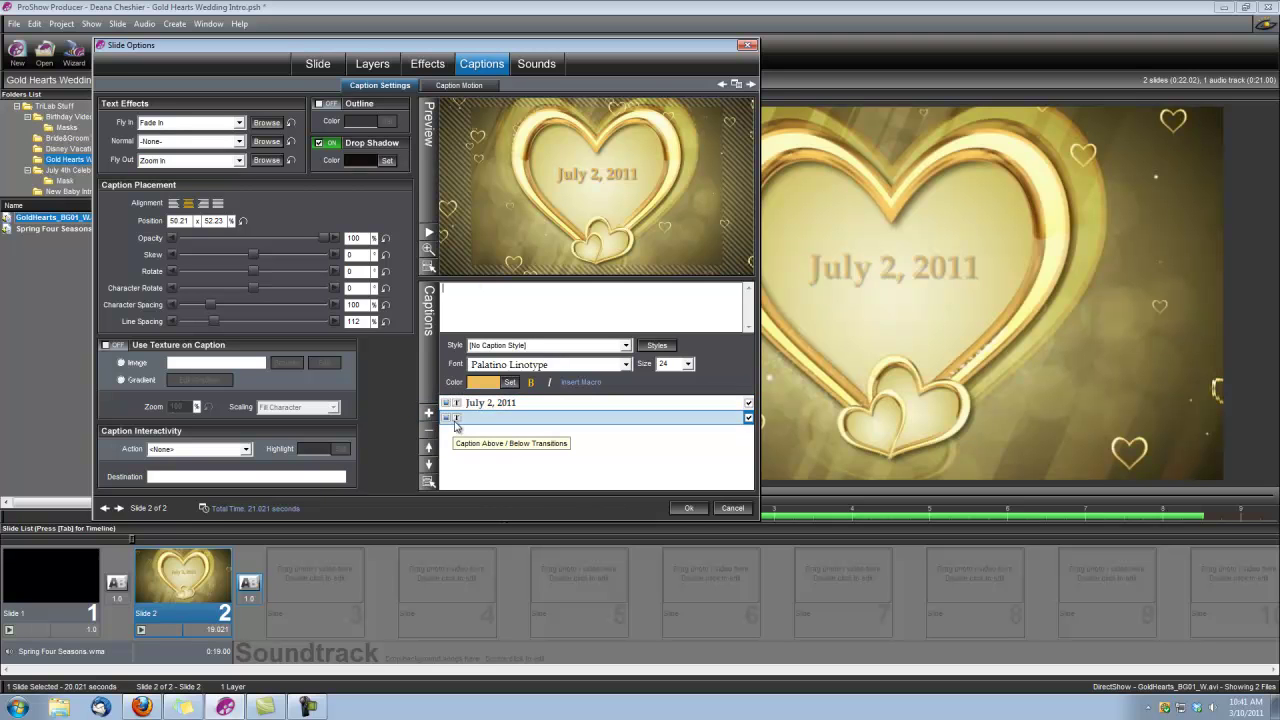
text(Jack)
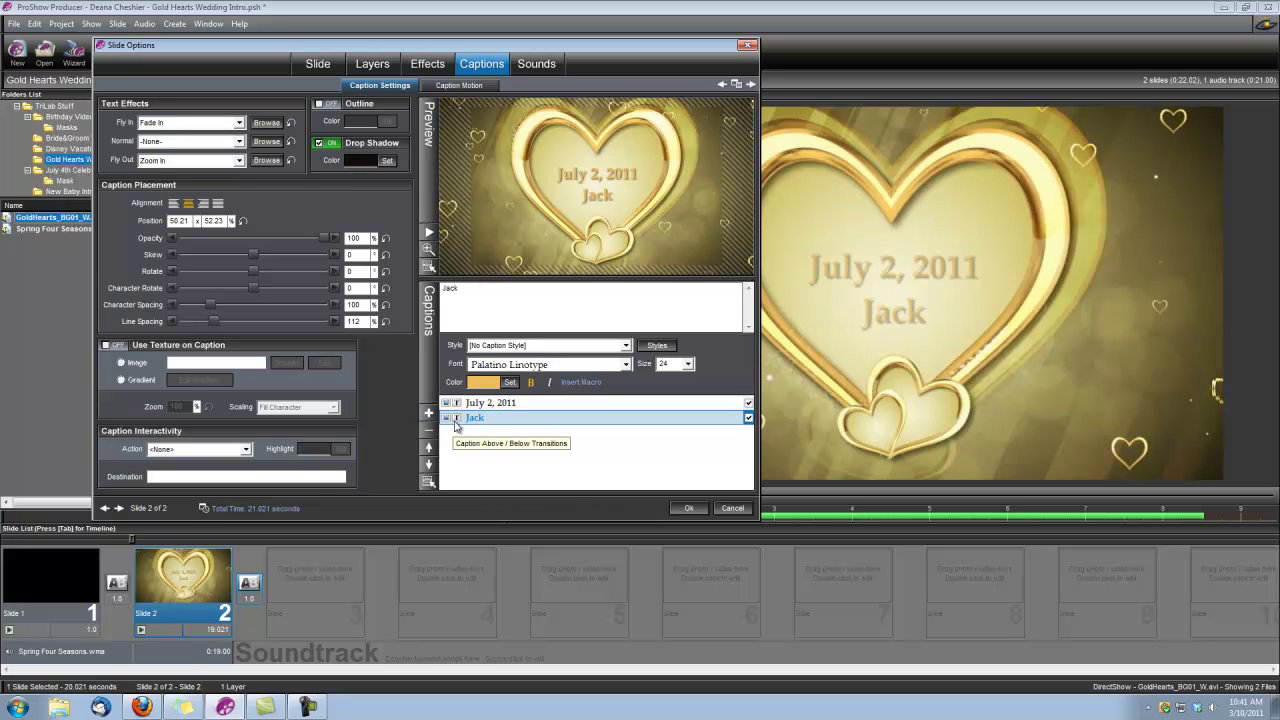
text( & Ji)
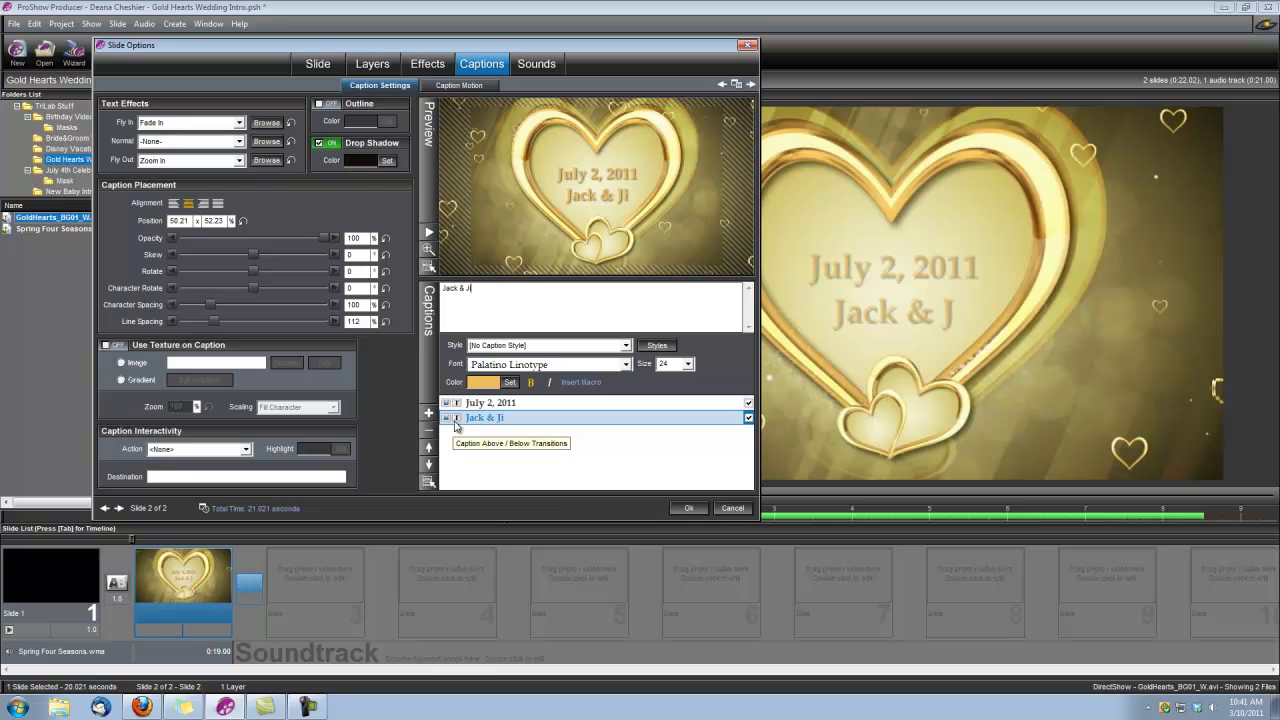
text(ll's)
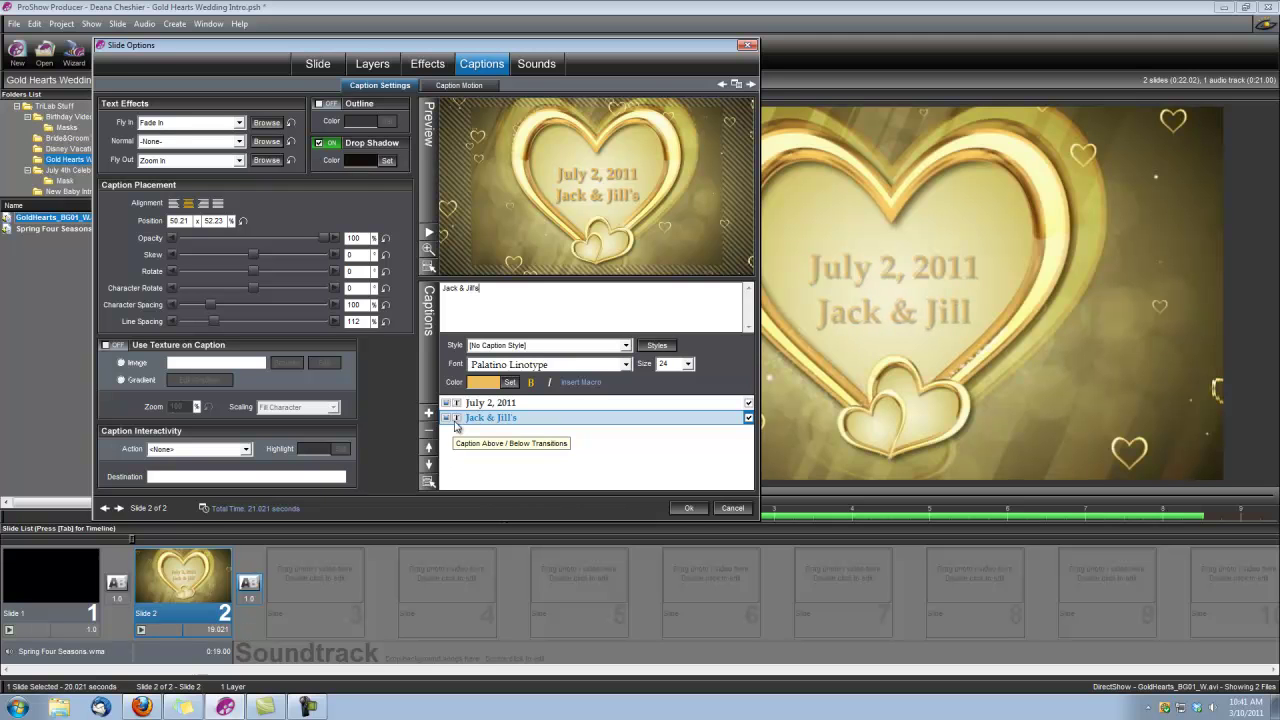
click(429, 413)
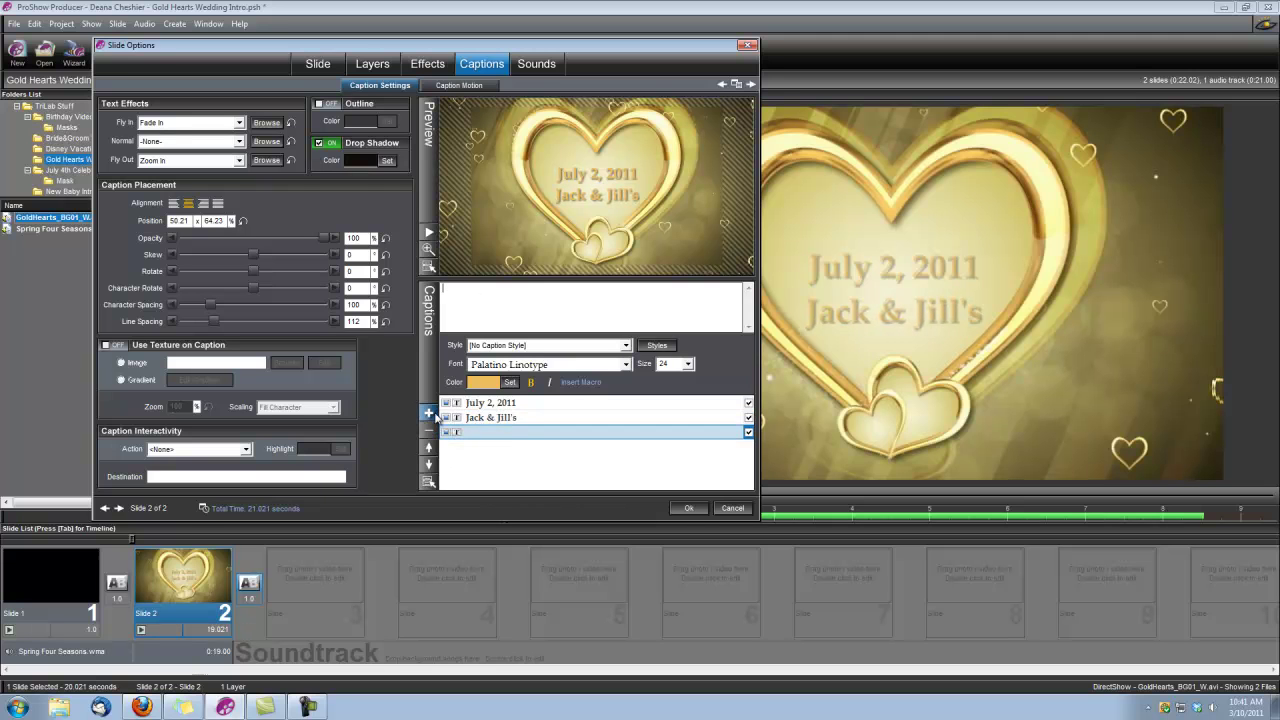
text(Wed)
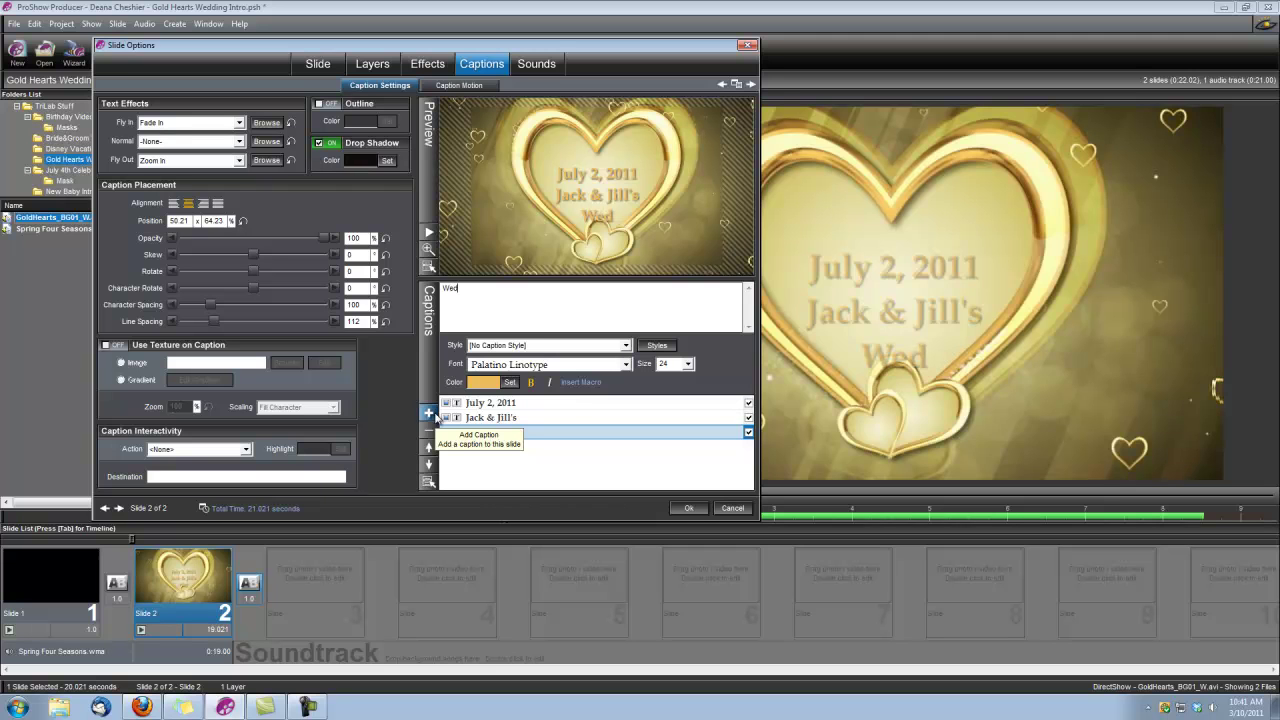
text(ding Day)
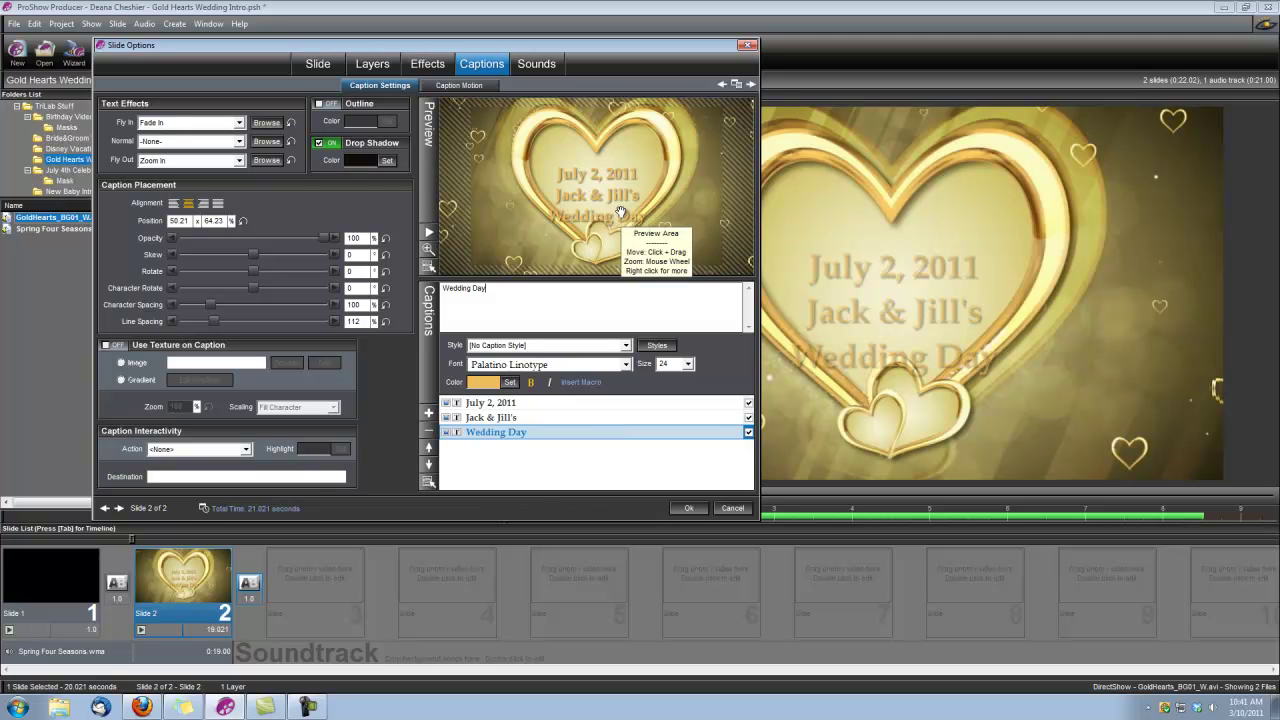
Set the date caption's motion keyframes so the first is at 1 second and the second at 5.5 seconds.
click(446, 88)
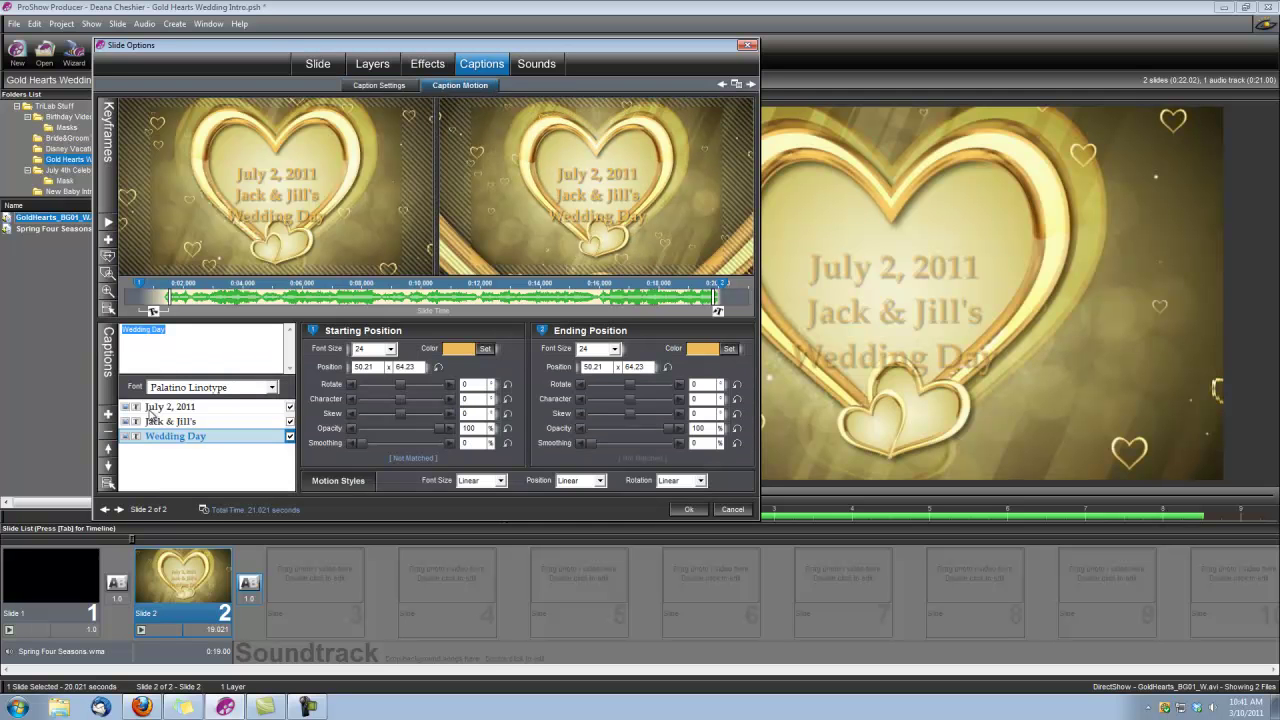
click(151, 408)
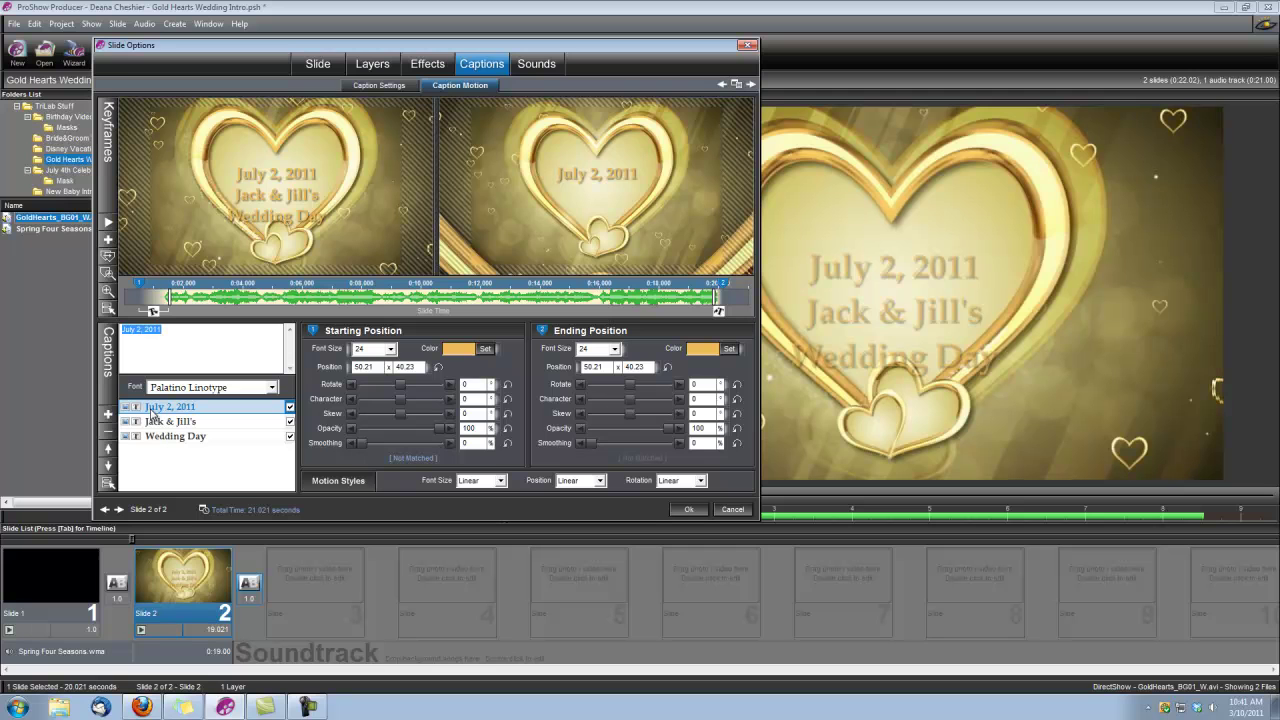
right_click(140, 287)
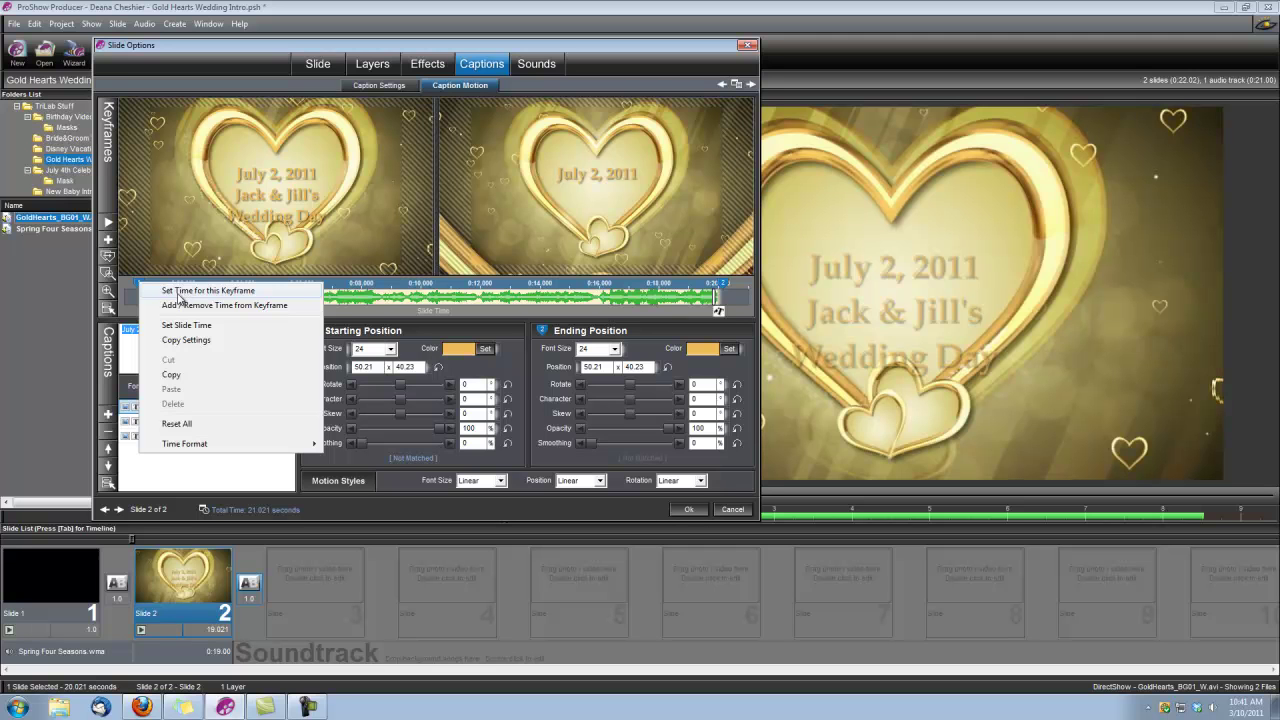
click(180, 291)
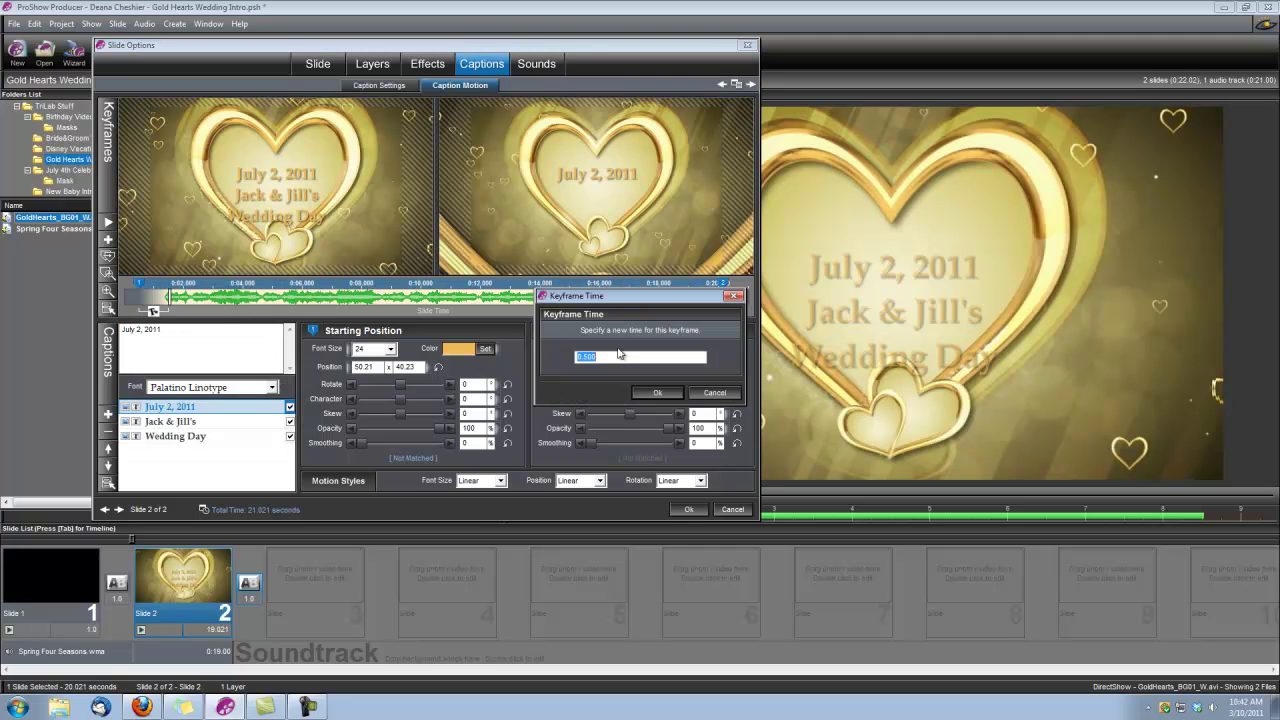
text(1)
click(659, 393)
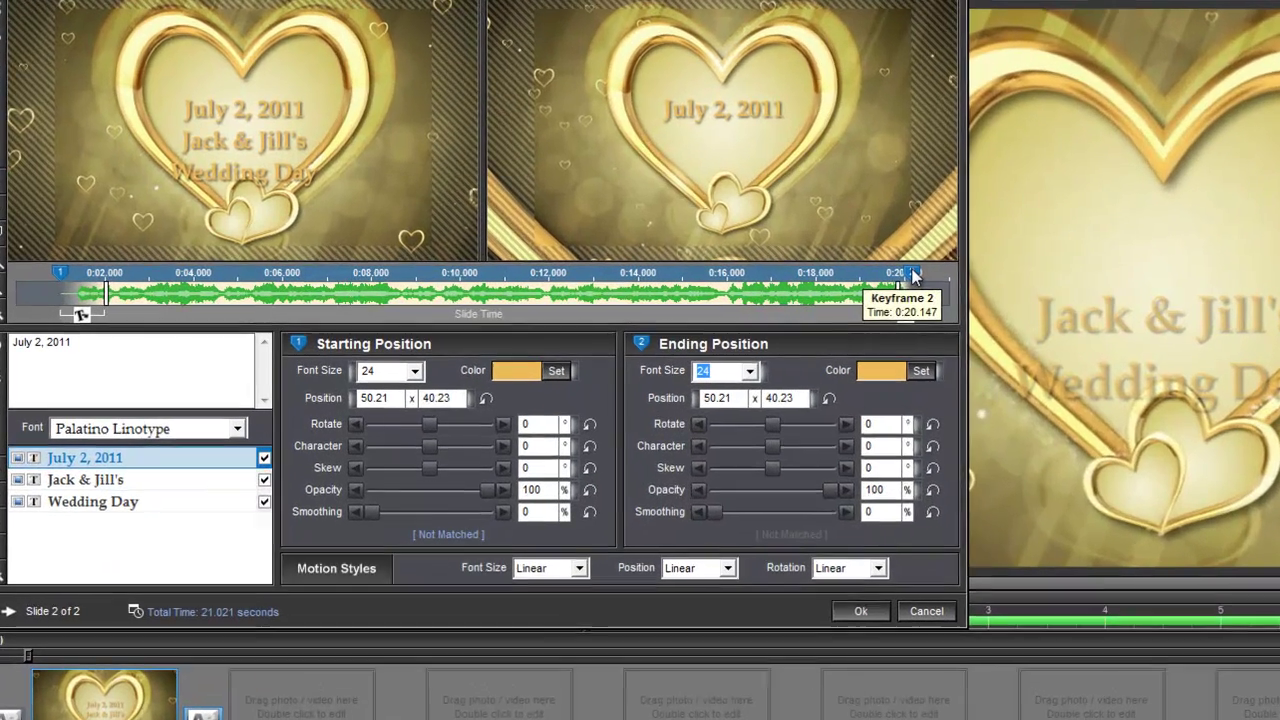
right_click(732, 284)
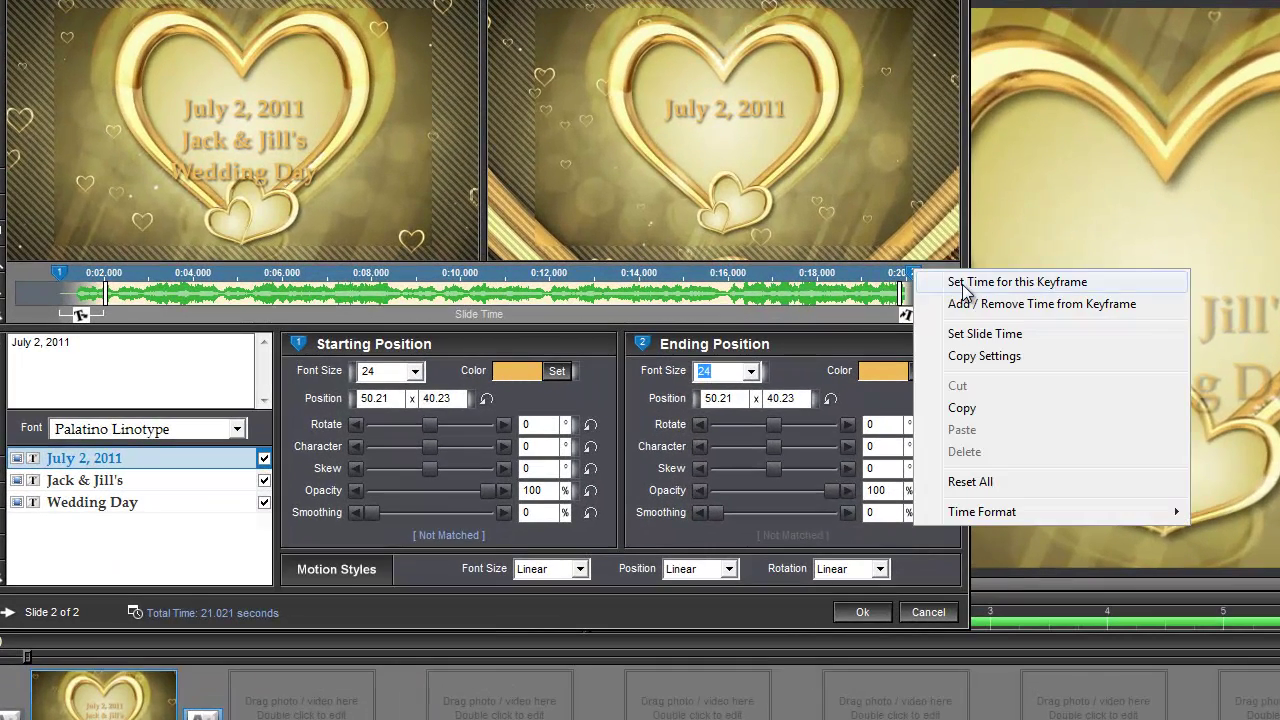
click(932, 283)
text(5.5)
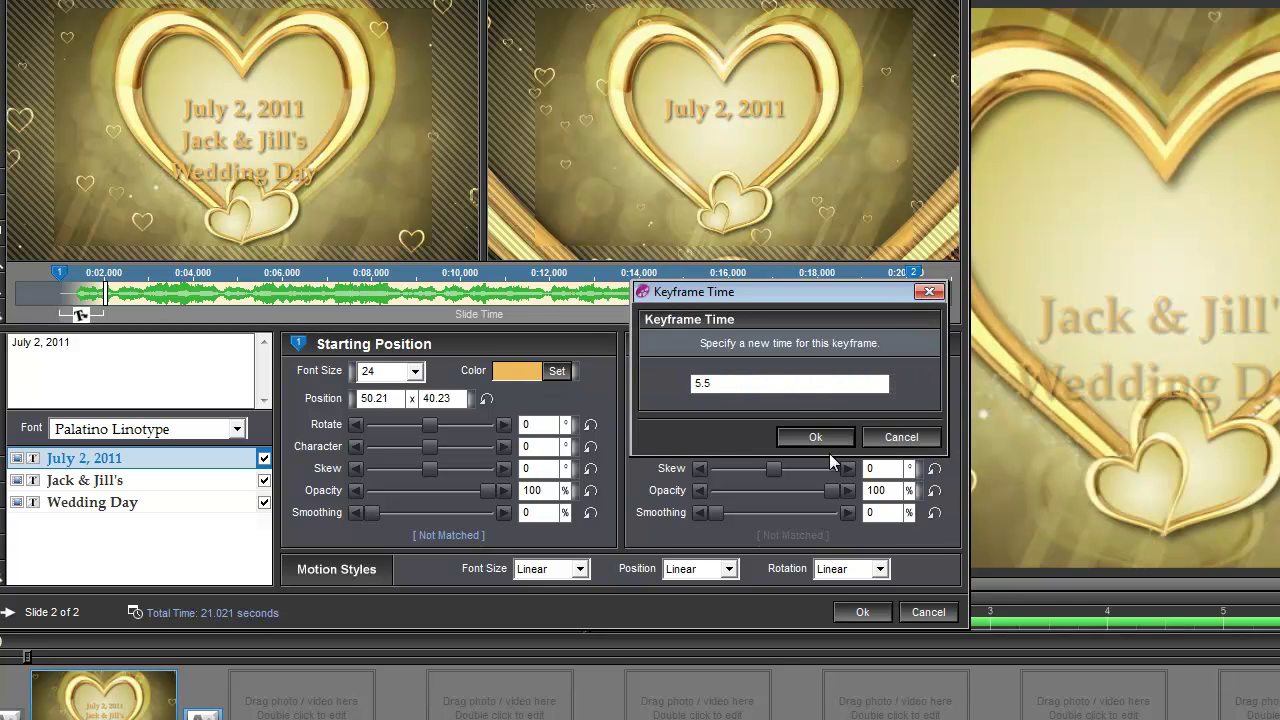
click(812, 437)
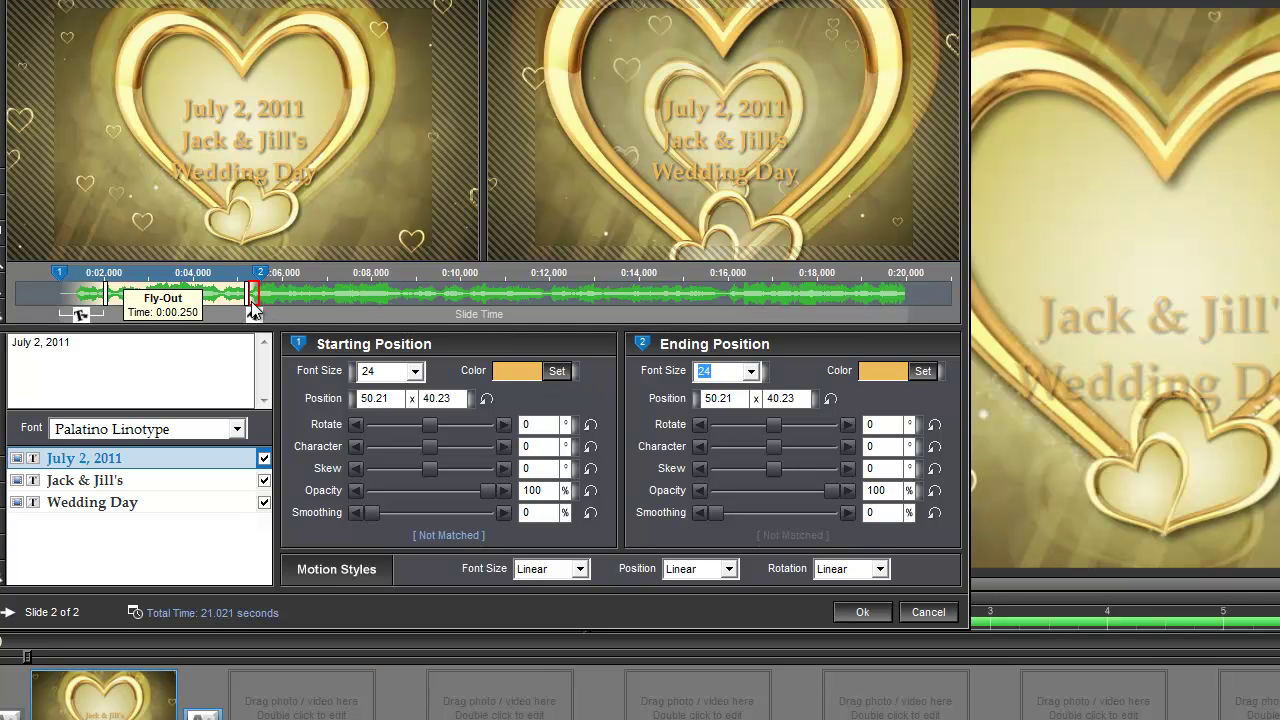
Set the date caption's fly-out transition time to .75 seconds.
right_click(254, 296)
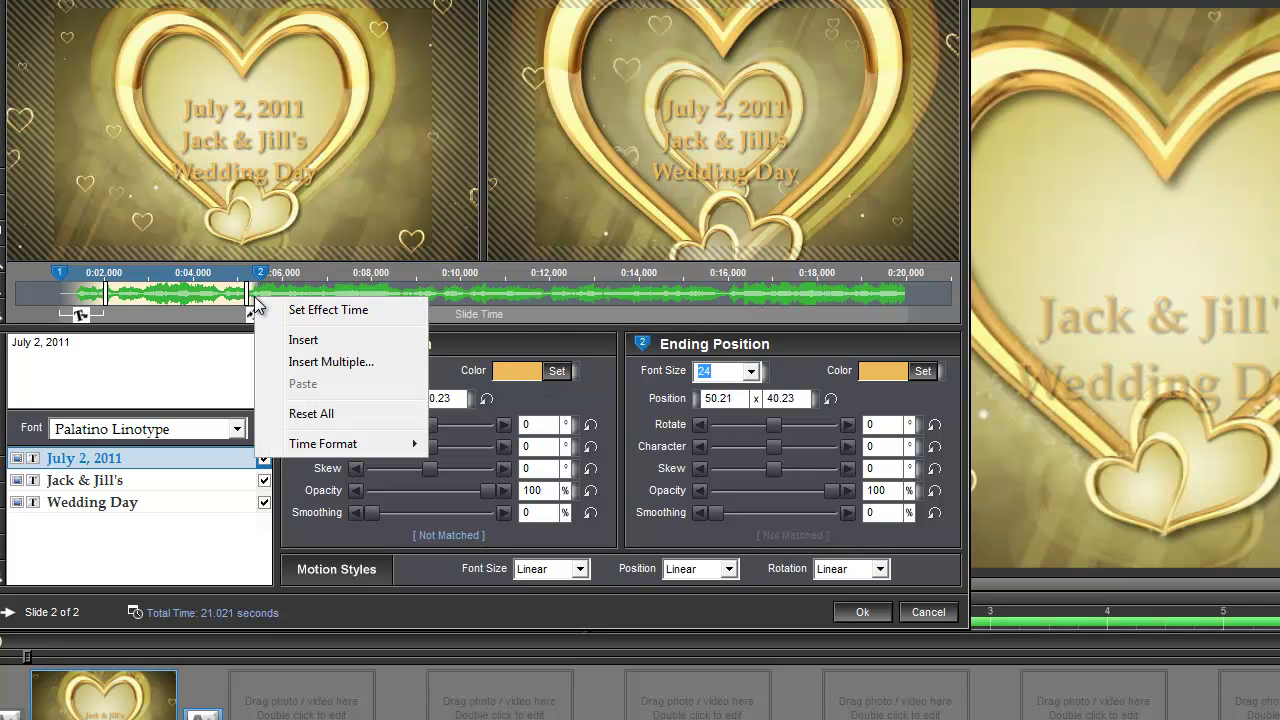
click(320, 310)
key(BackSpace)
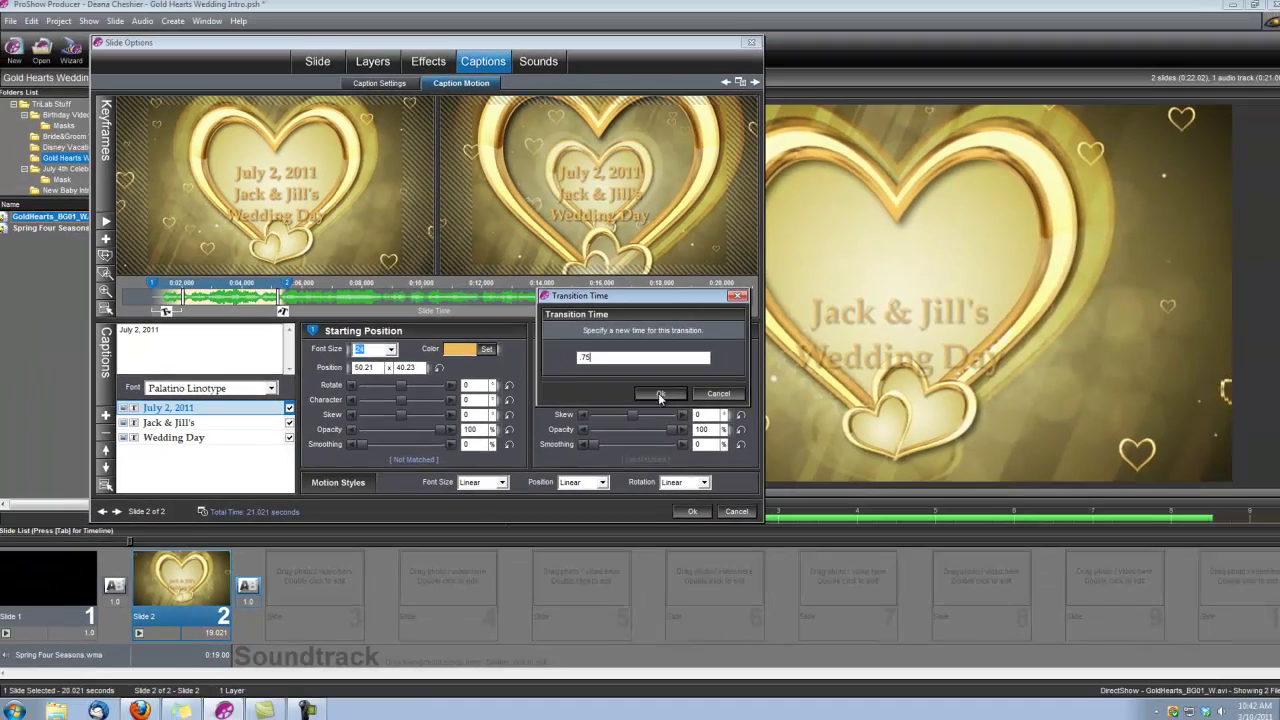
click(815, 437)
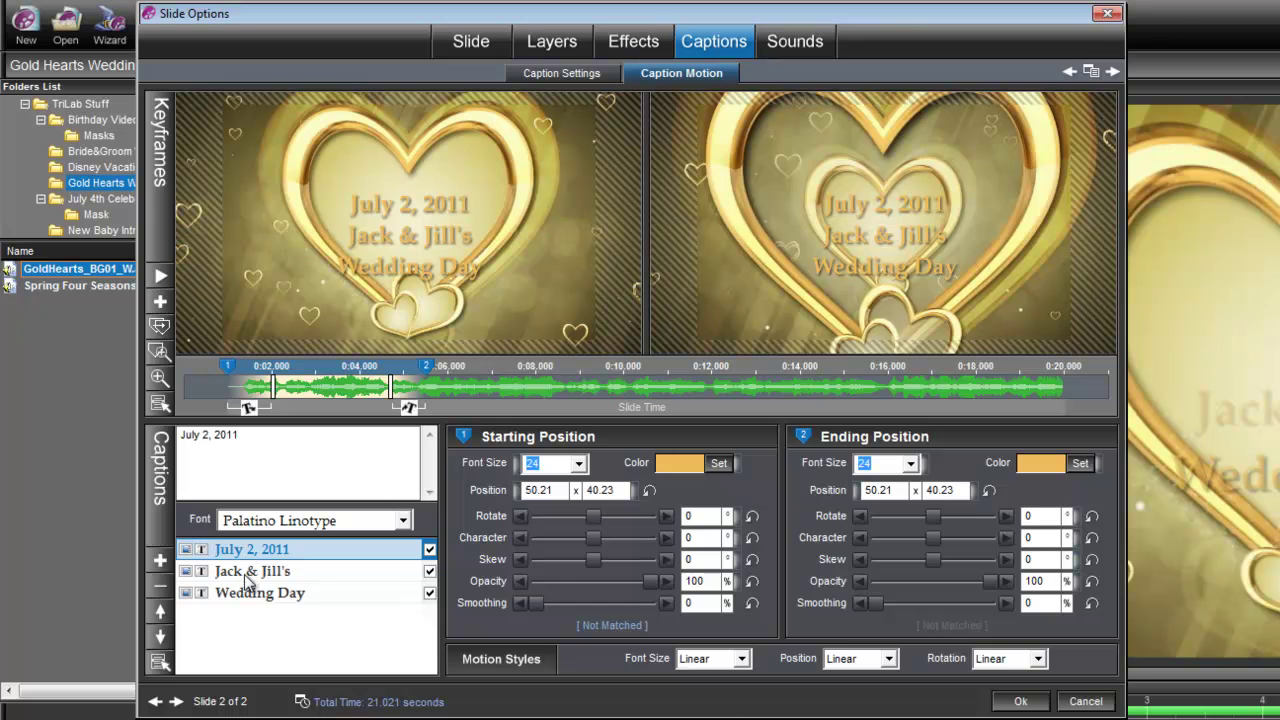
Set the couple's names caption's first keyframe to 6.5 seconds and its second keyframe to 13 seconds.
click(247, 578)
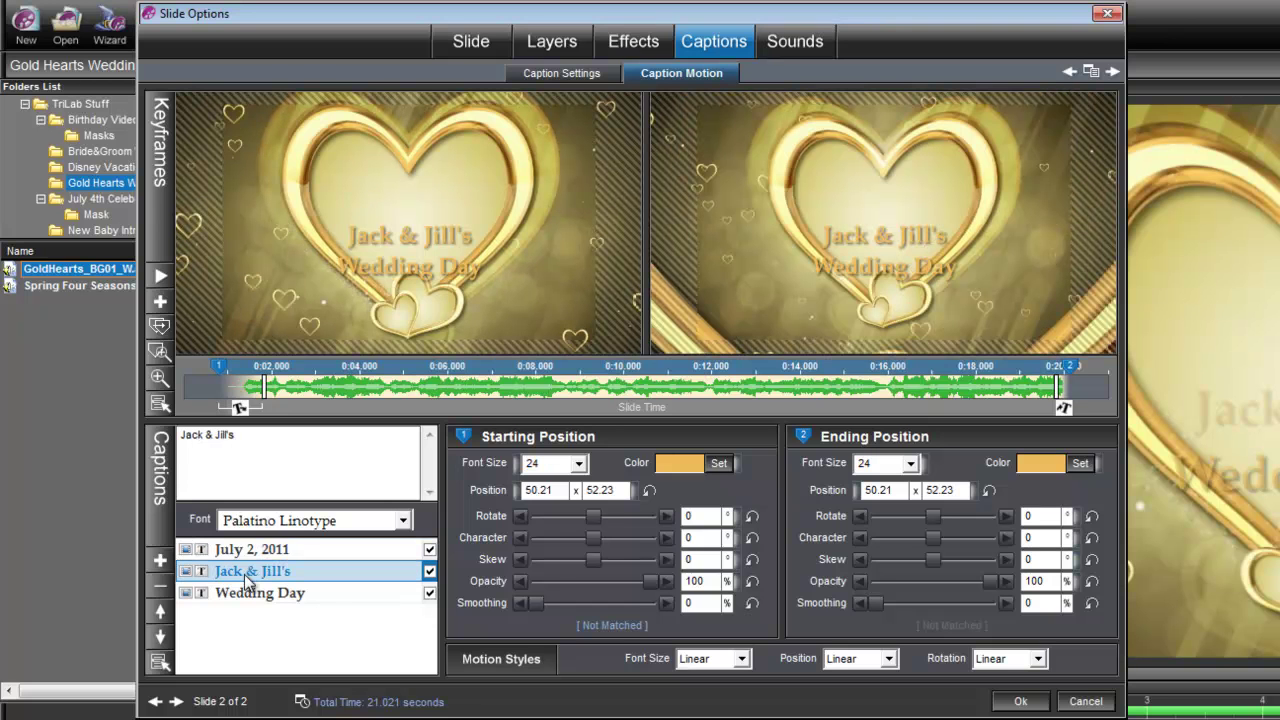
right_click(226, 372)
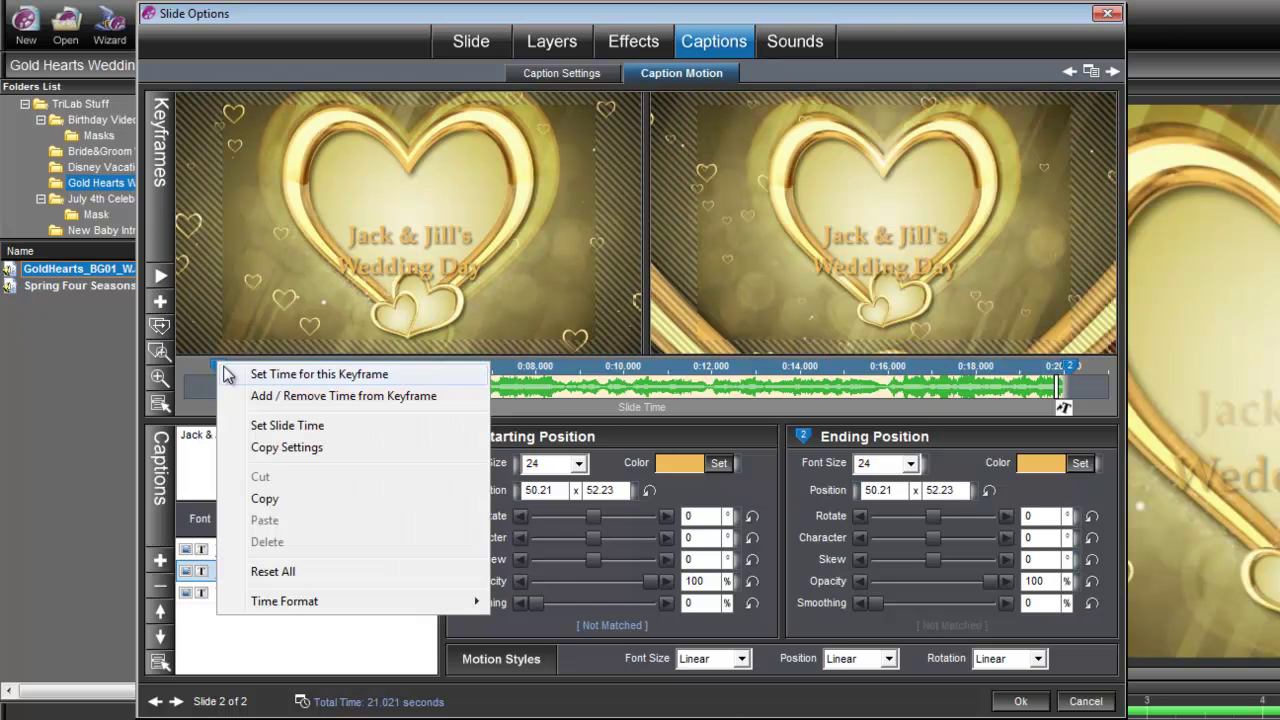
click(270, 376)
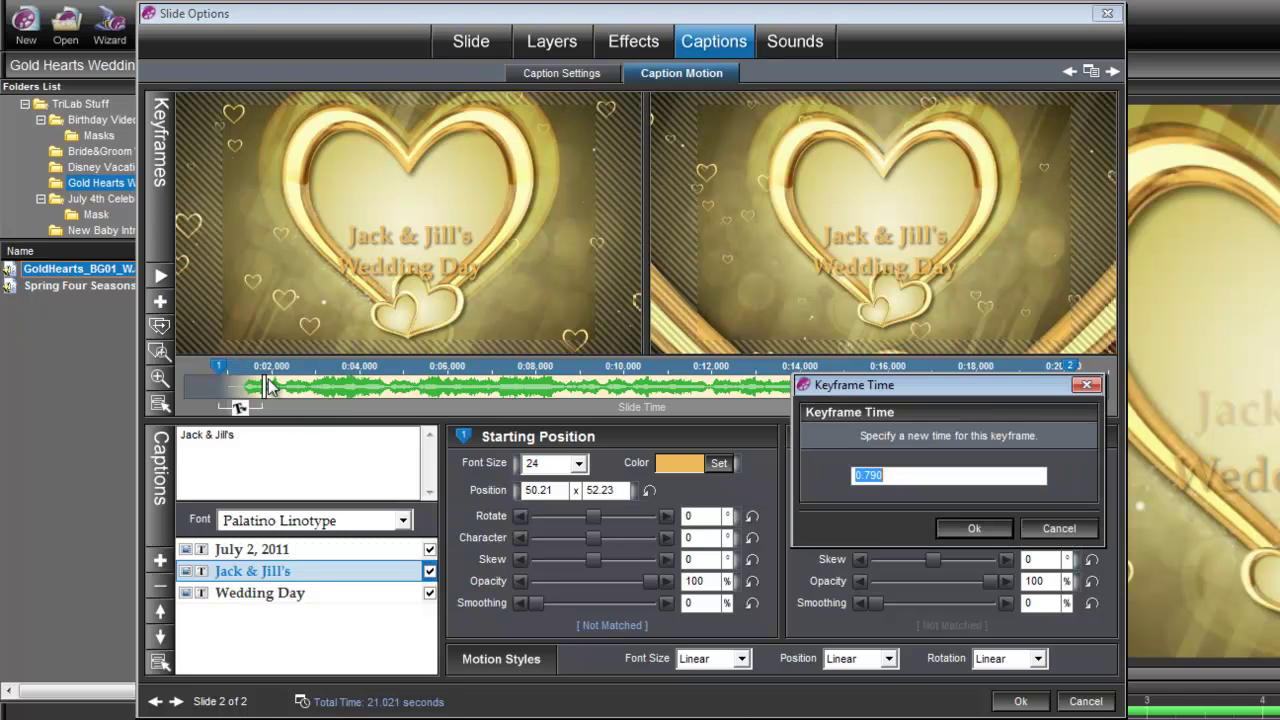
text(6.5)
click(975, 528)
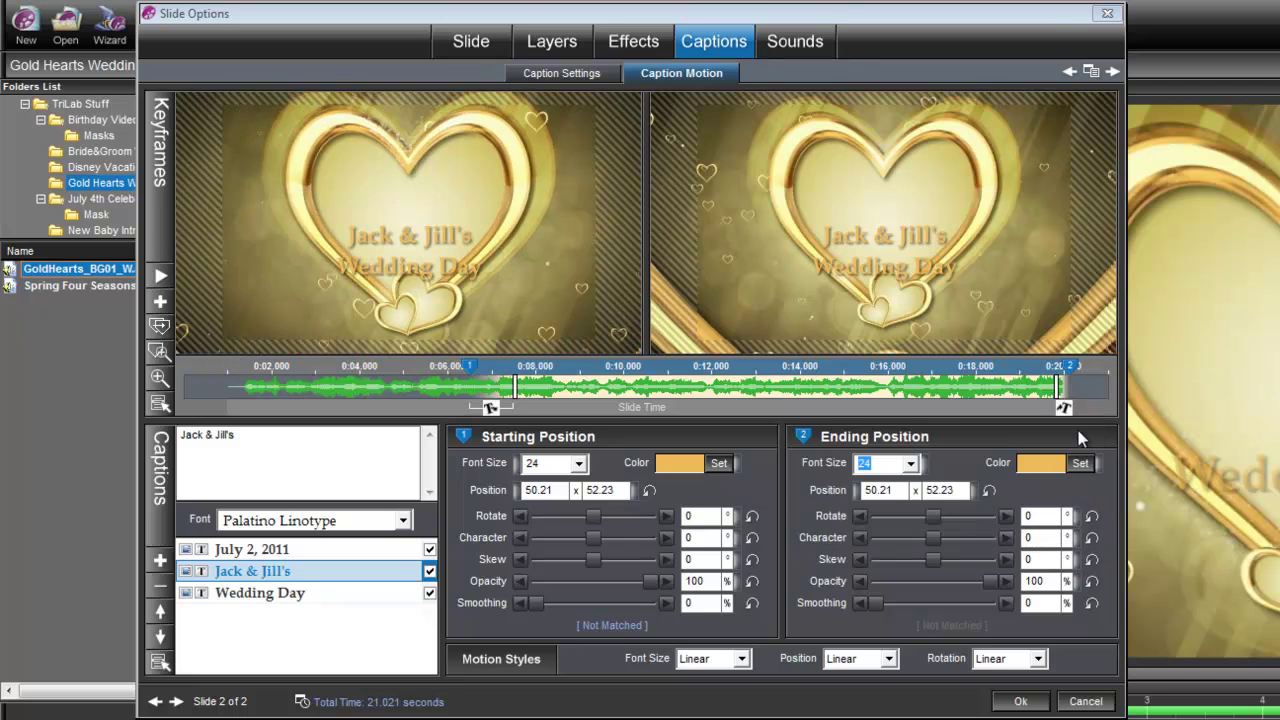
right_click(1070, 368)
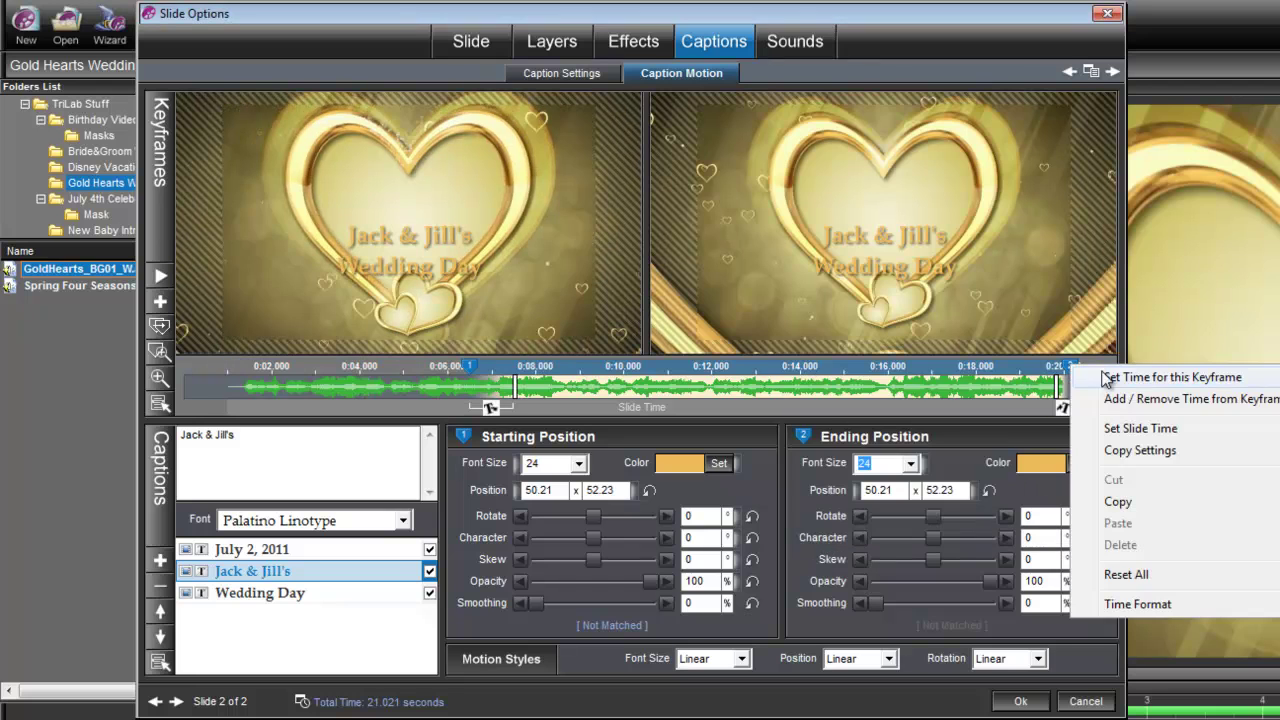
click(1105, 377)
text(13)
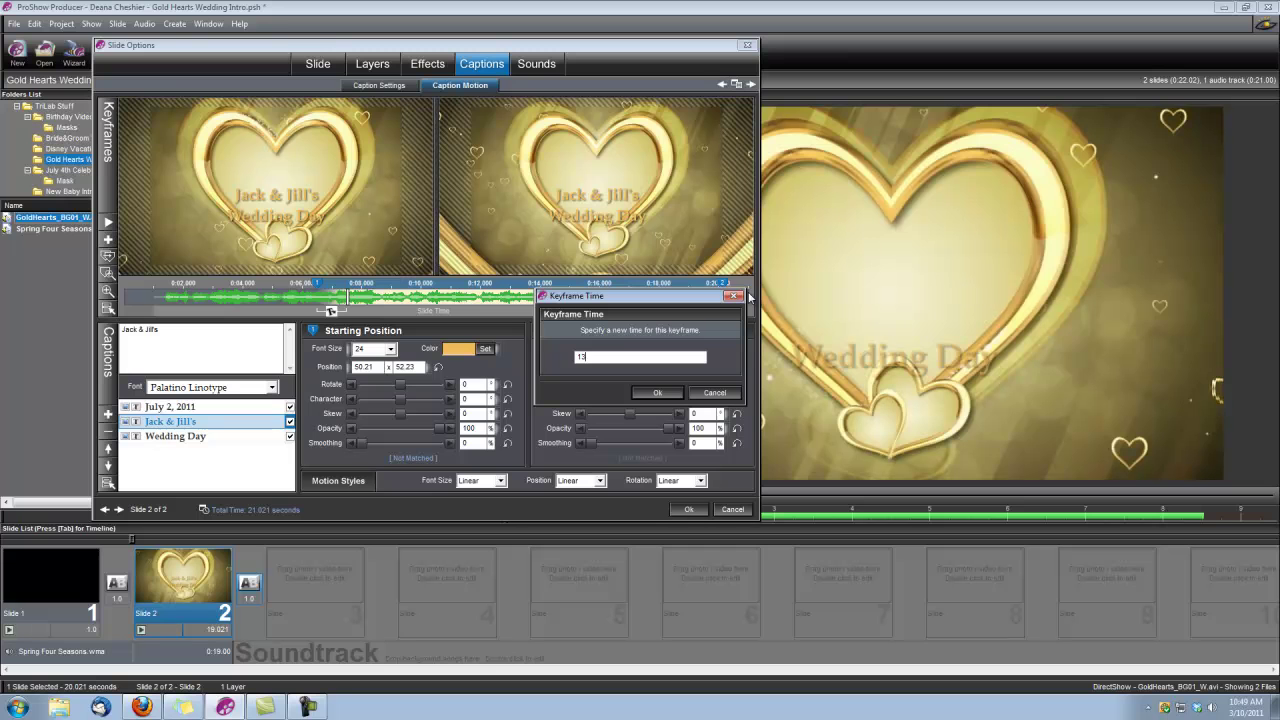
click(656, 393)
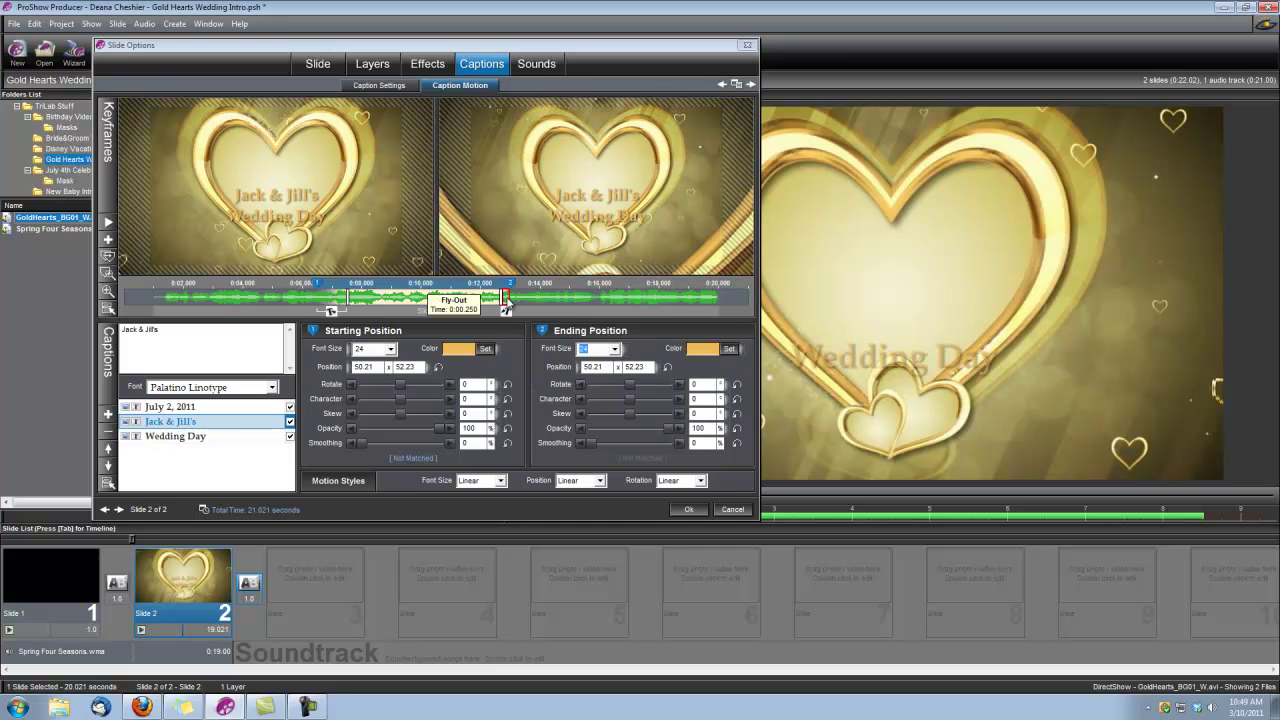
Lengthen the fly-out transition of the couple's names caption to match the date caption's fly-out.
right_click(506, 302)
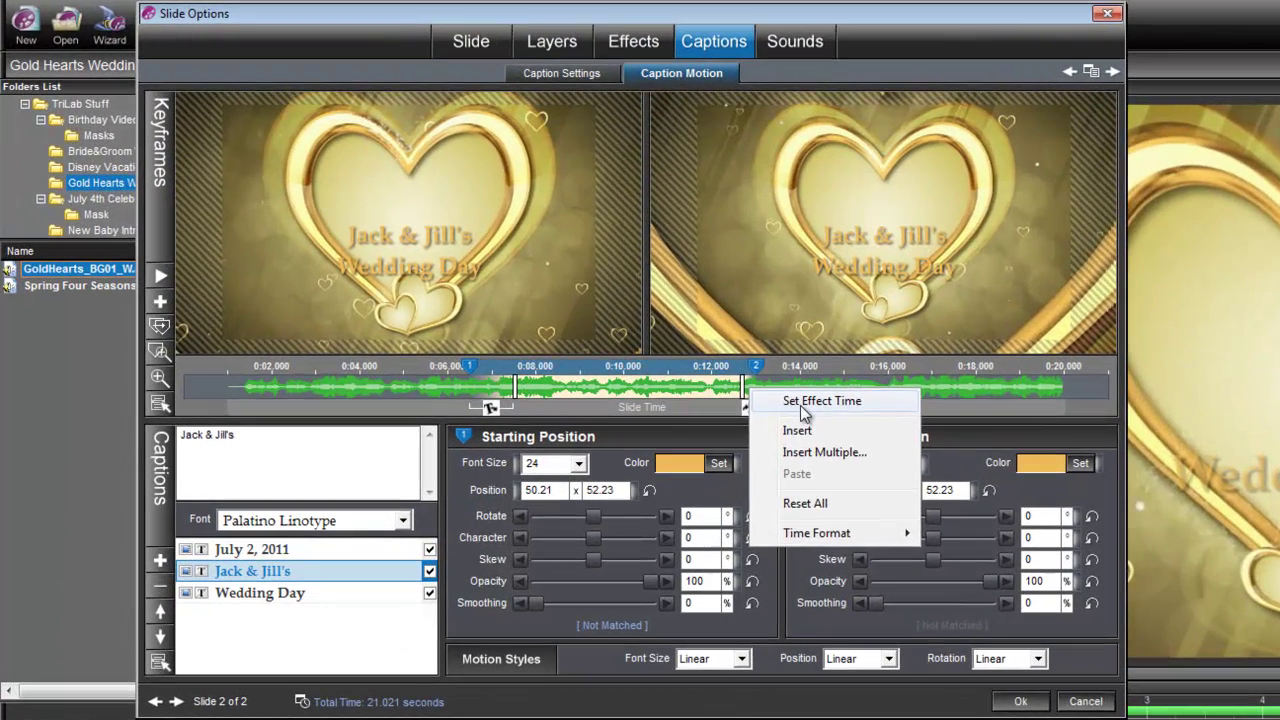
click(539, 310)
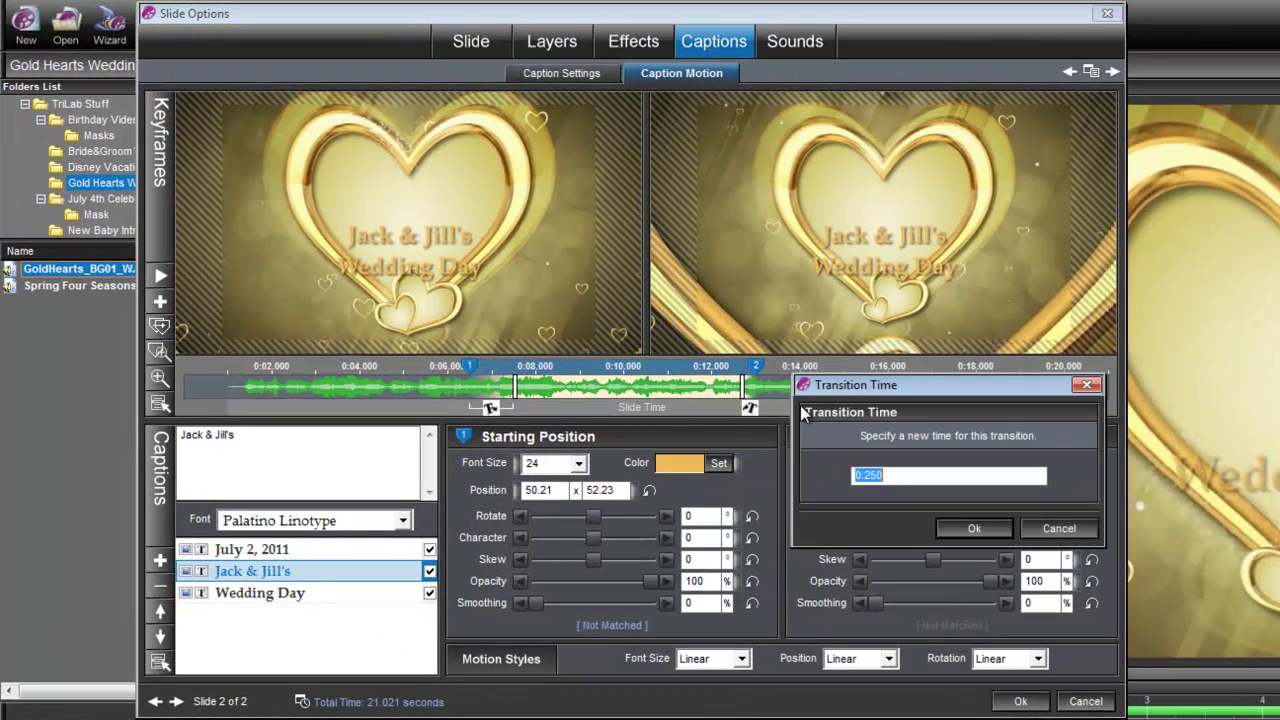
key(BackSpace)
click(975, 529)
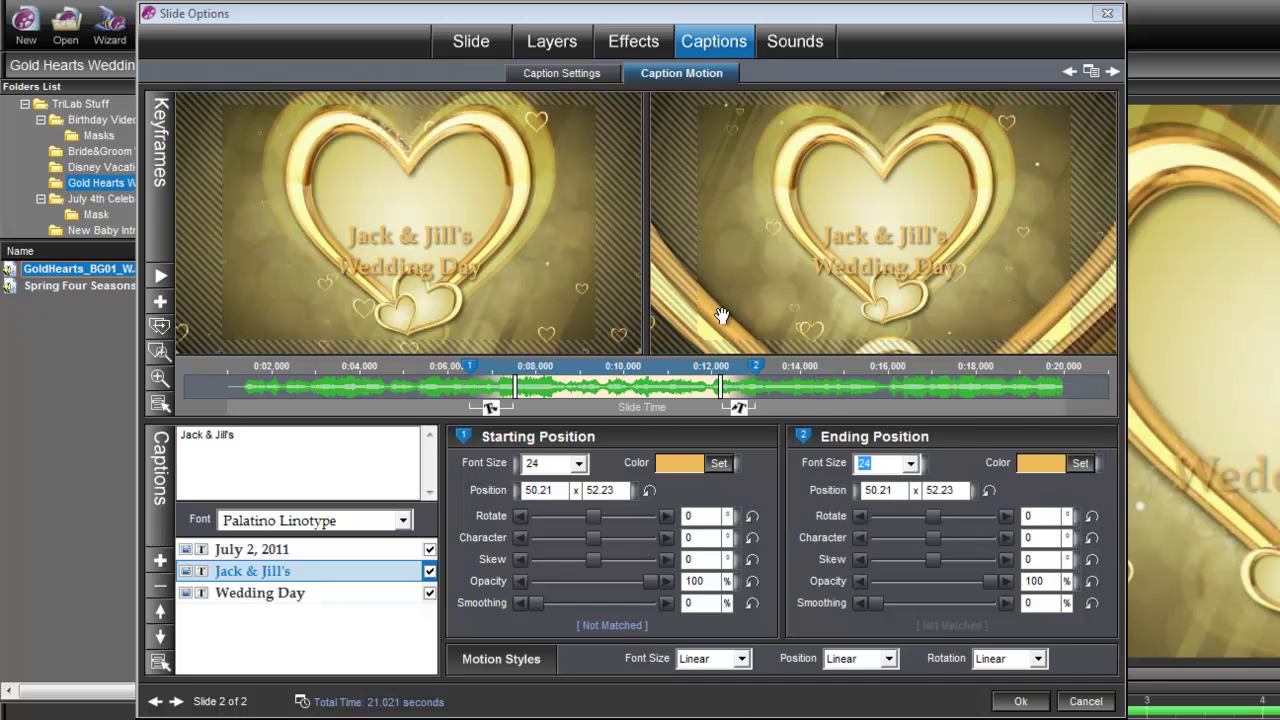
Move the couple's names caption up to 50 x 39.45 for both its starting and ending positions.
drag(410, 236, 415, 211)
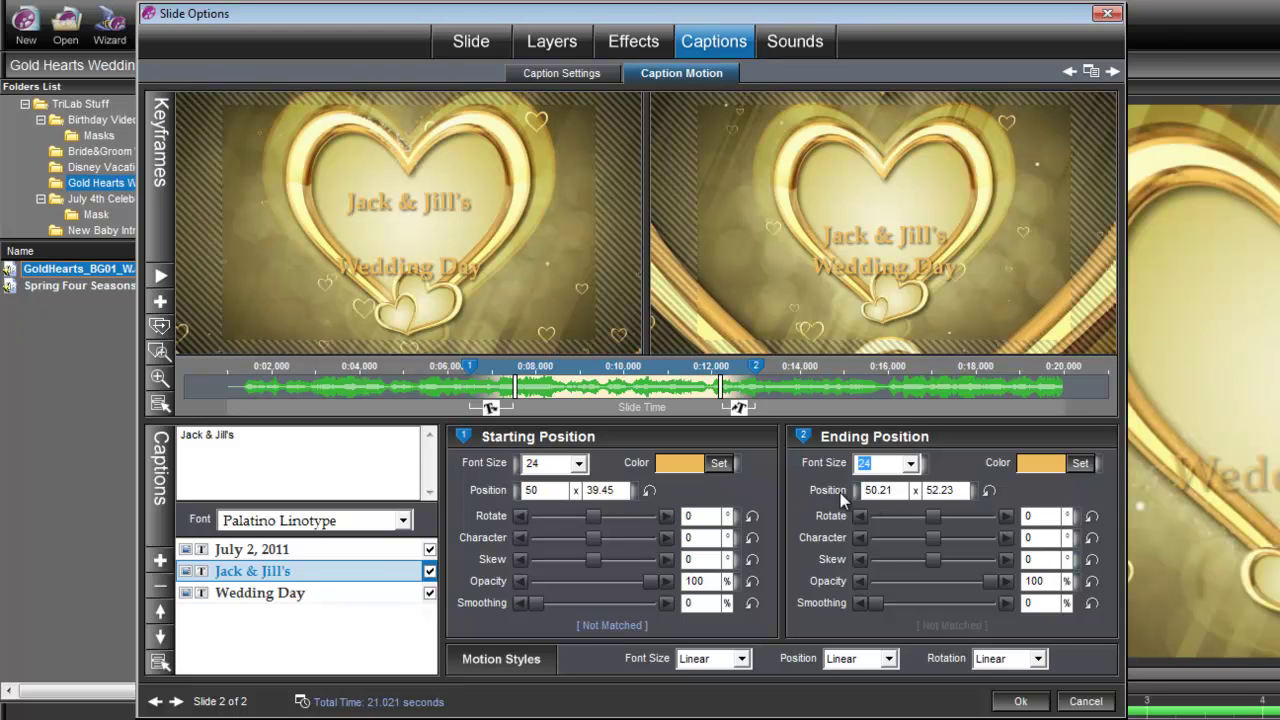
click(897, 491)
text(50)
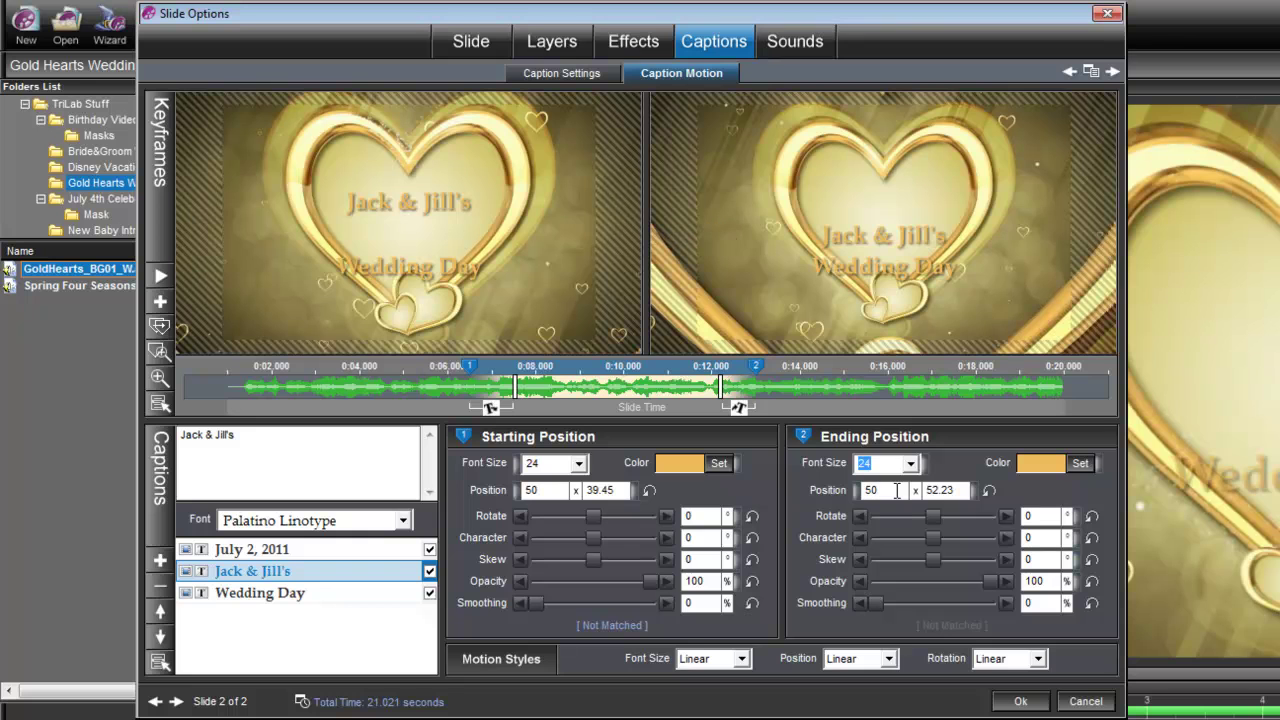
click(959, 490)
text(39.45)
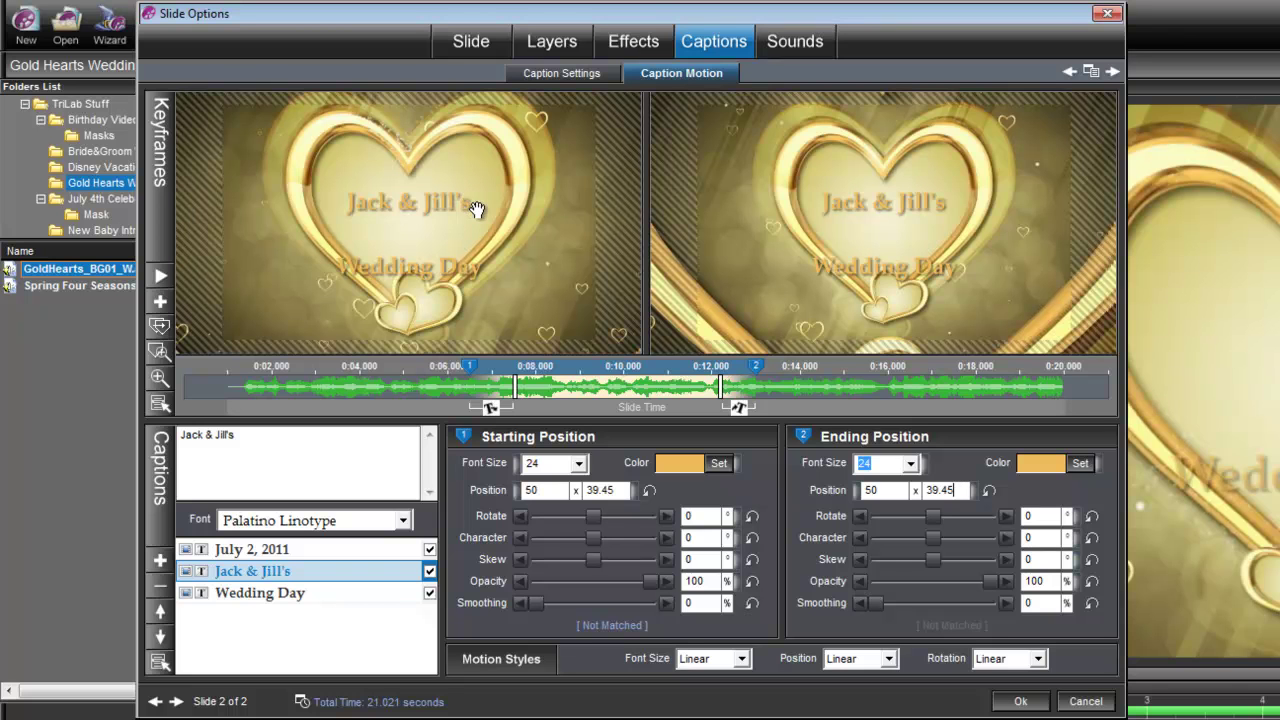
Set the first keyframe of the "Wedding Day" caption to 14 seconds.
click(259, 603)
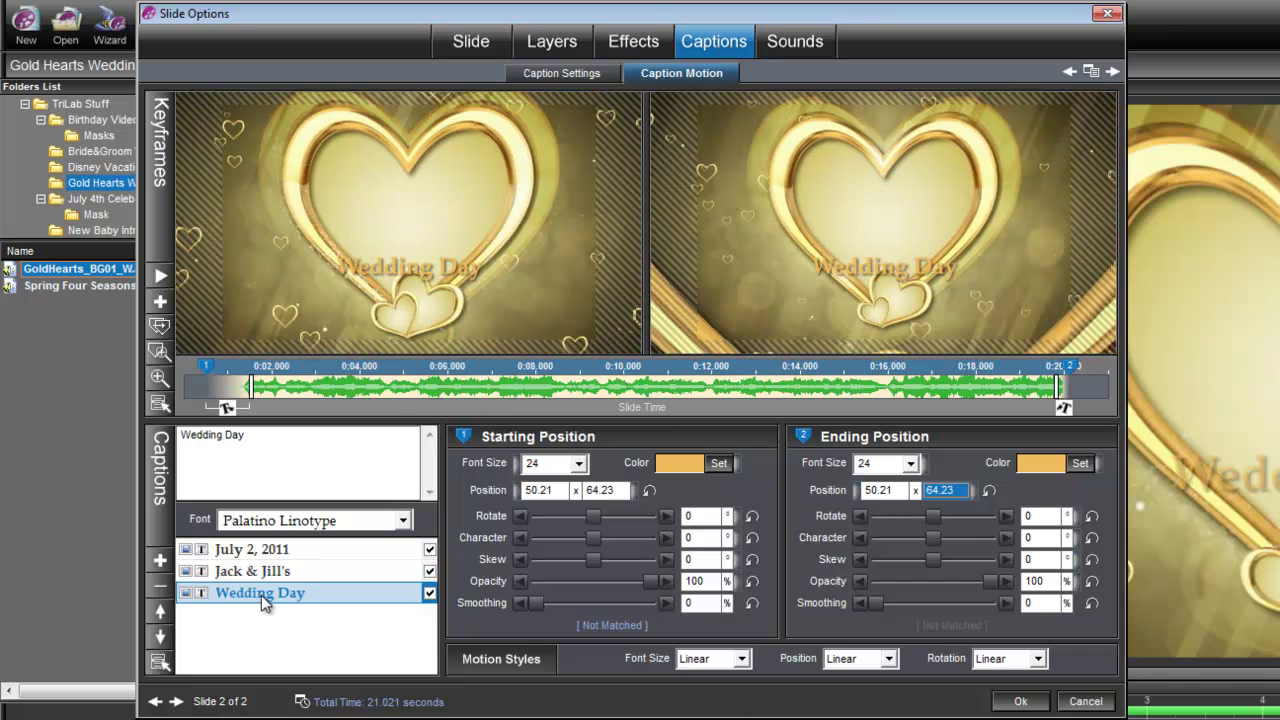
right_click(208, 370)
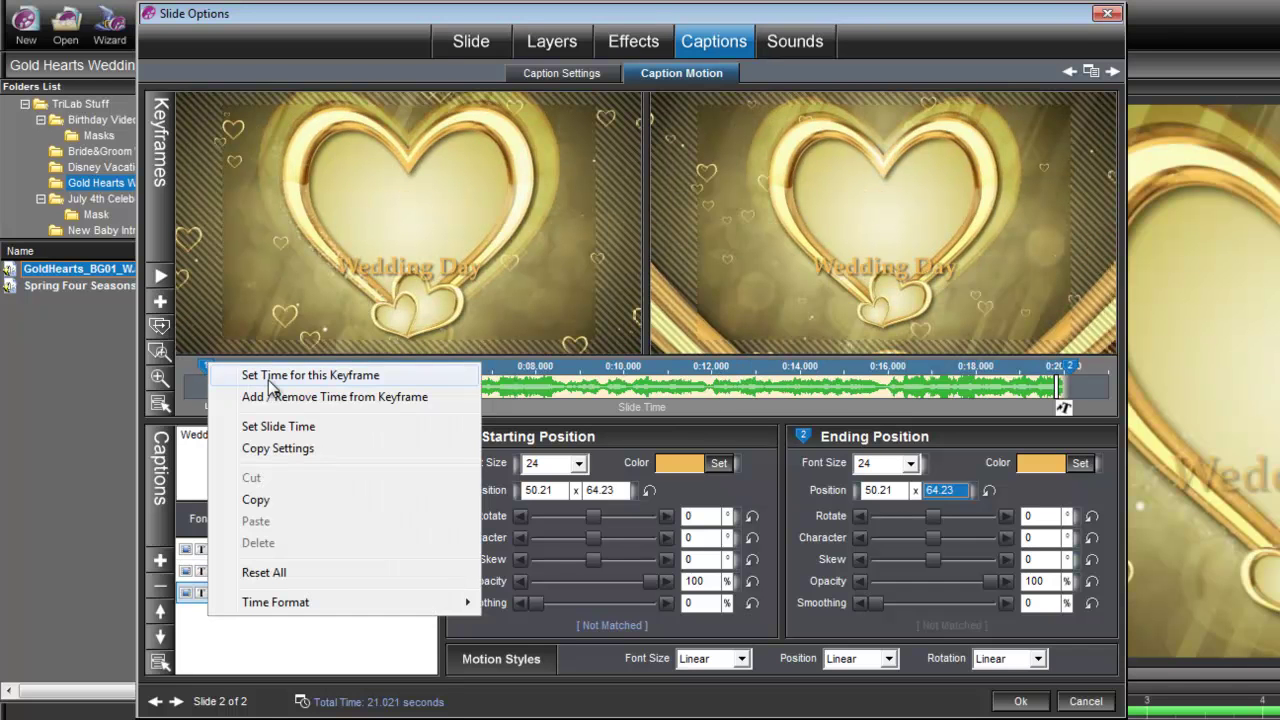
click(270, 378)
text(14)
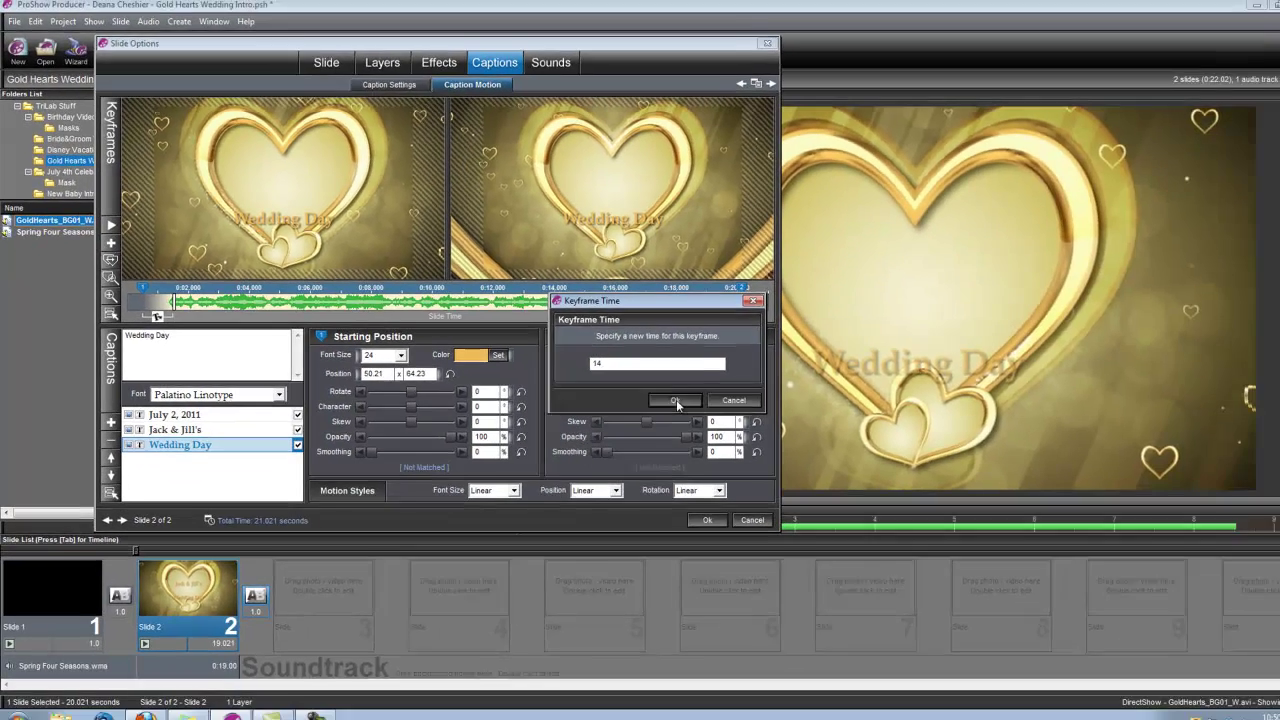
click(974, 528)
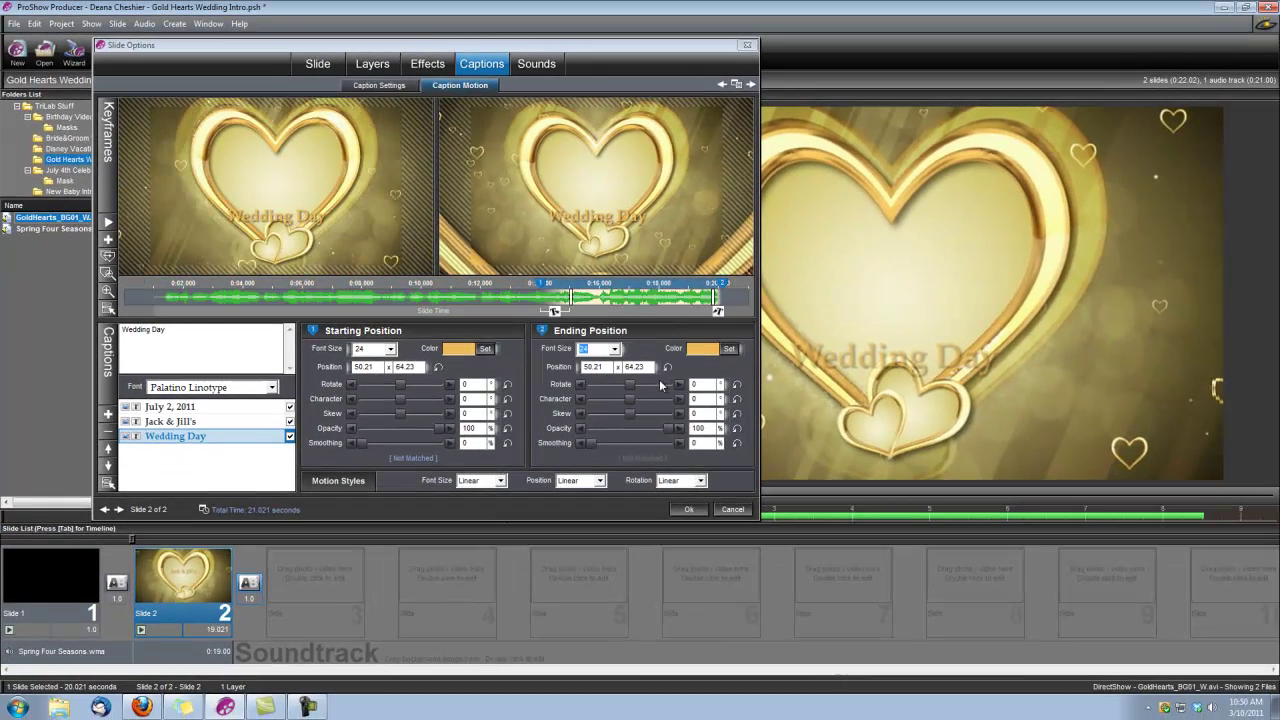
Set the second keyframe of the "Wedding Day" caption to 18 seconds.
right_click(724, 287)
click(746, 291)
text(18)
click(657, 392)
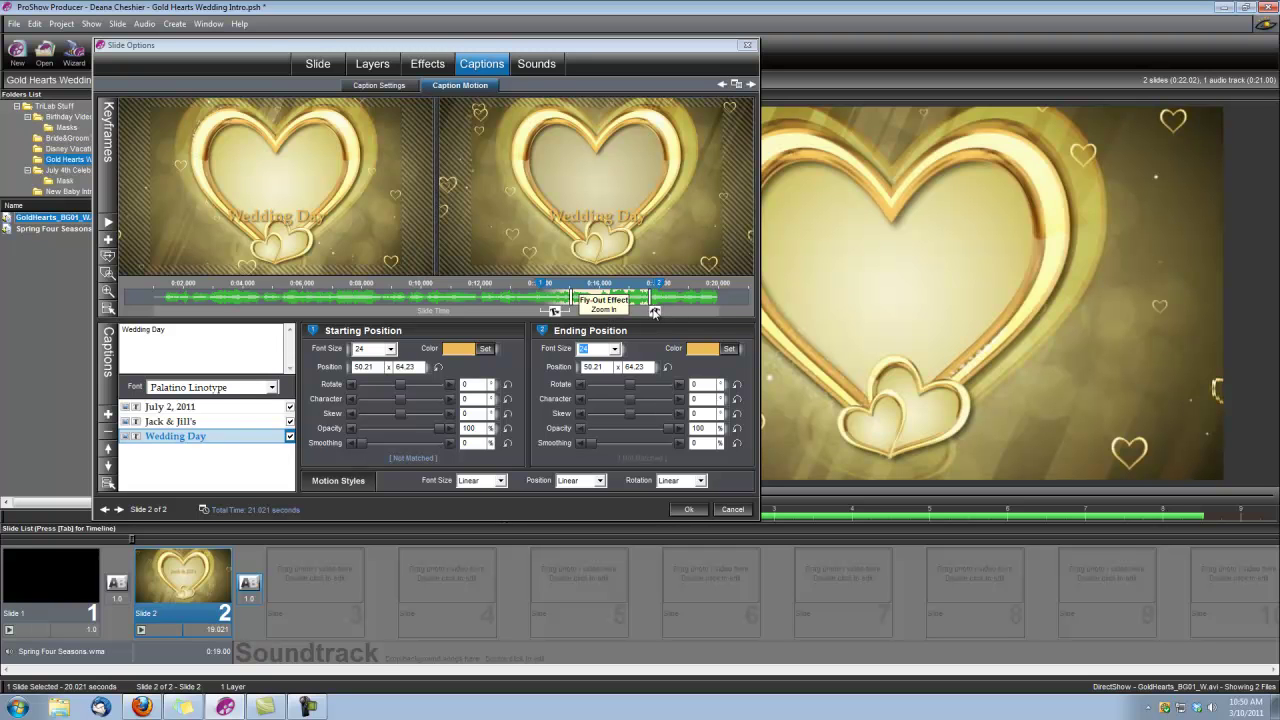
Change the fly-out effect of the "Wedding Day" caption to Fade Out.
click(654, 311)
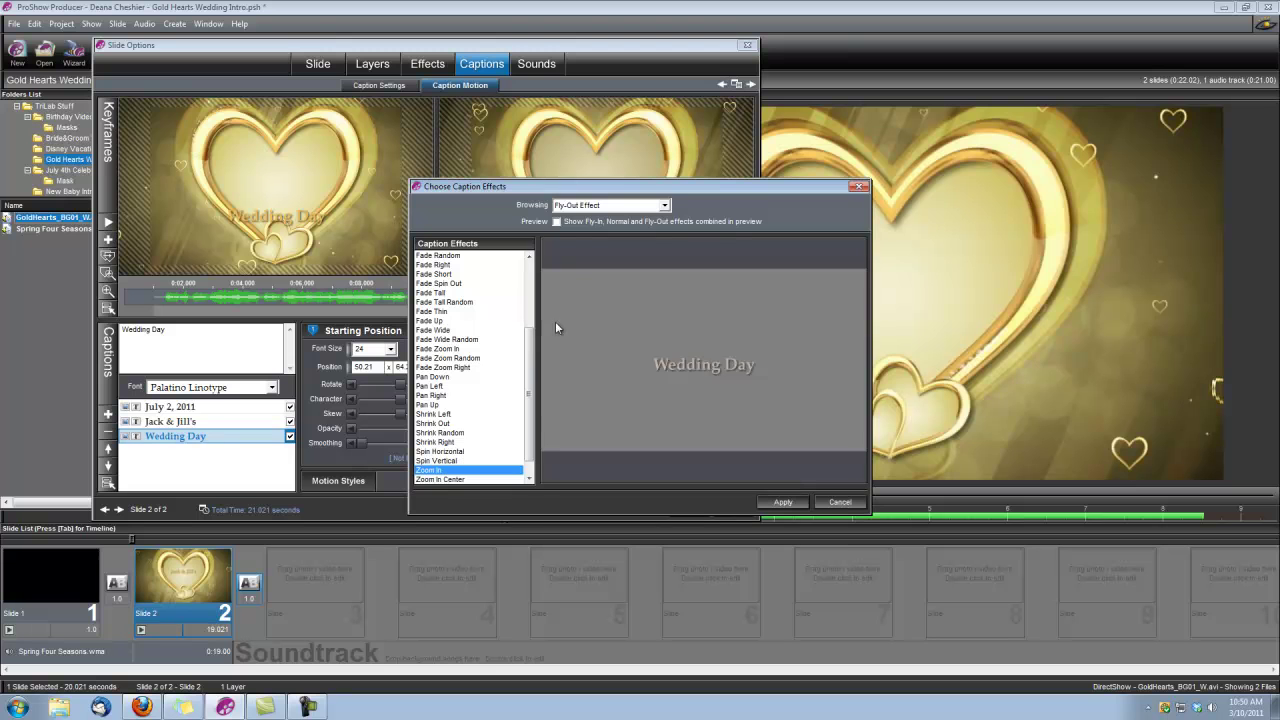
scroll(496, 345, up, 2)
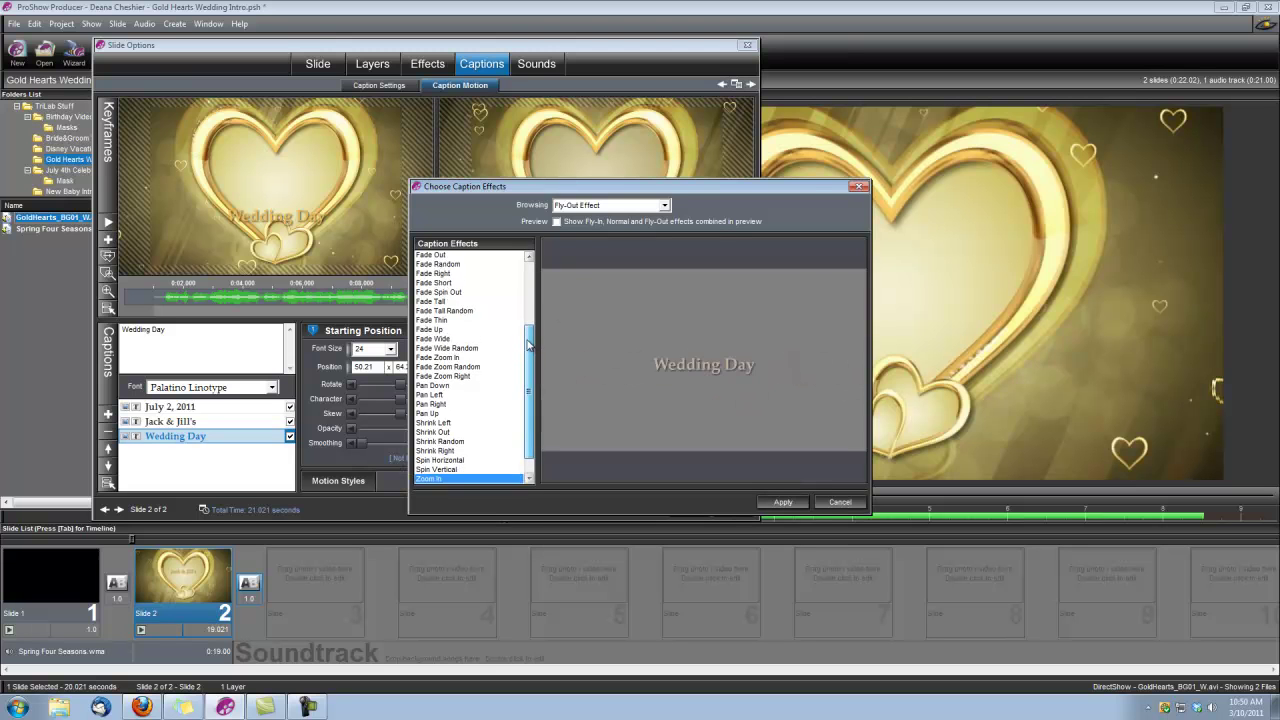
click(439, 284)
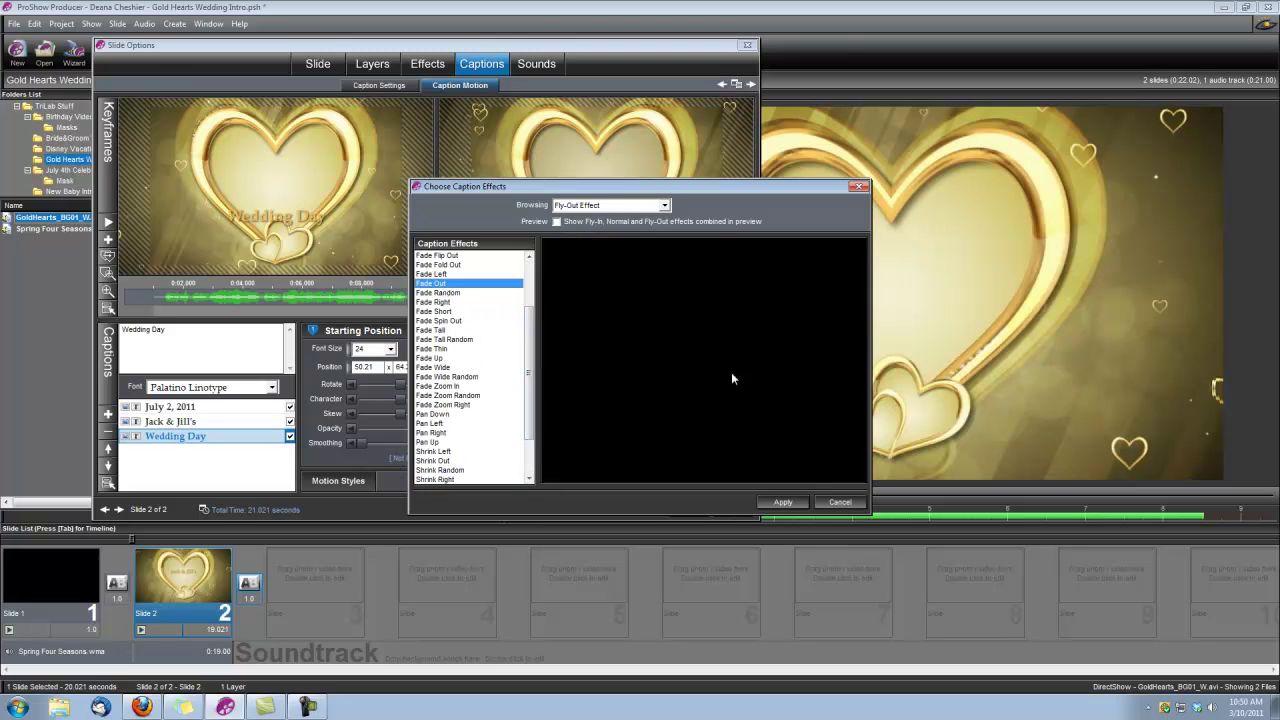
click(783, 502)
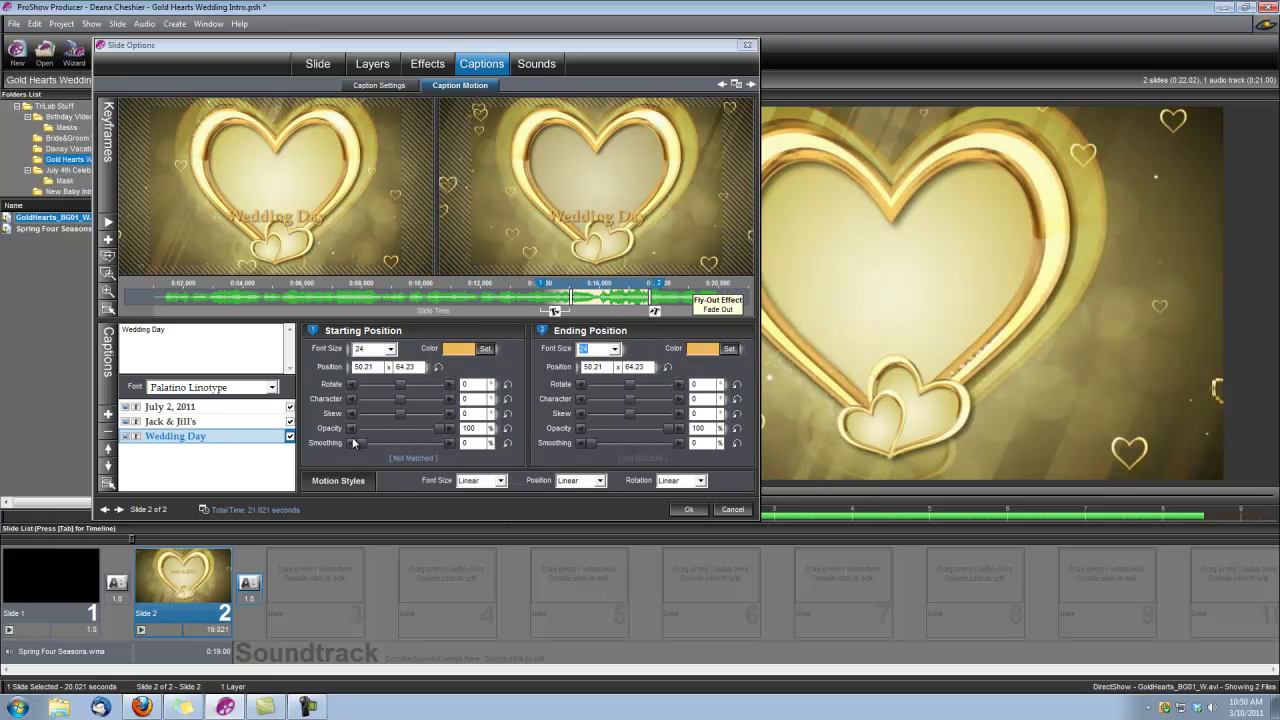
Move the "Wedding Day" caption up into the heart at 50.63 x 39.8 for both its starting and ending positions.
drag(268, 221, 272, 174)
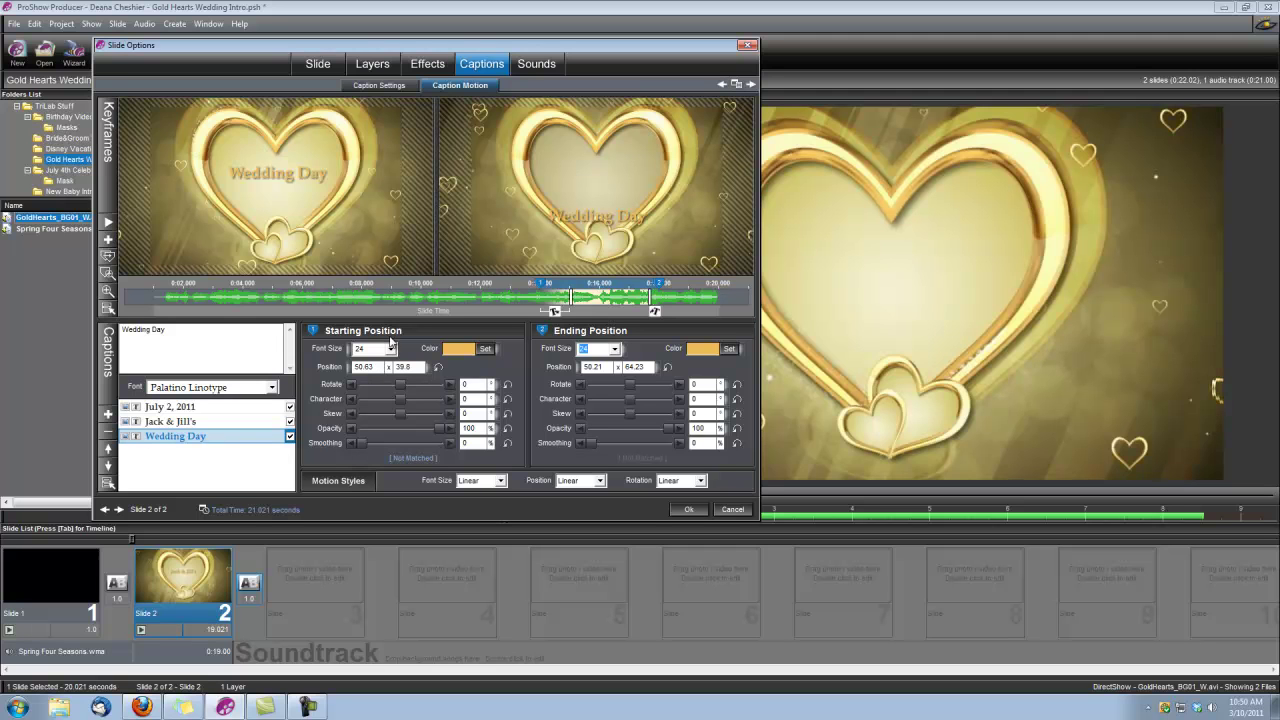
click(611, 367)
text(50.63)
click(649, 367)
text(39)
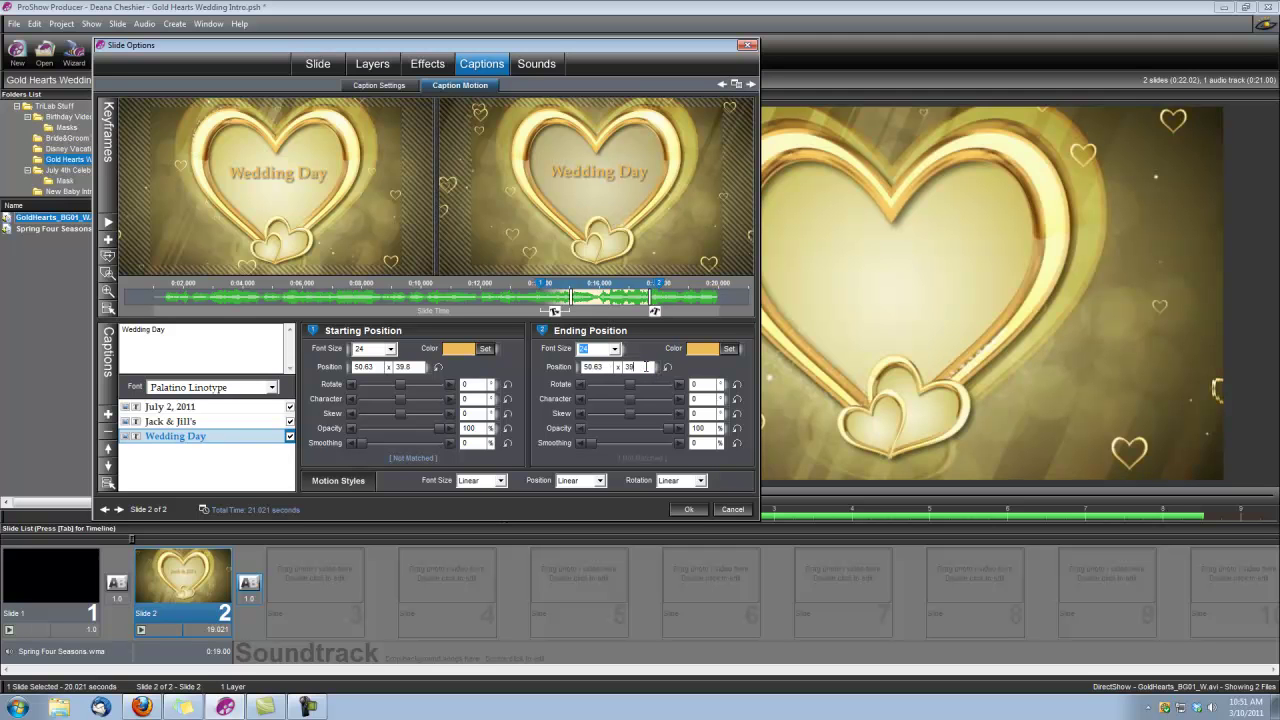
text(.8)
Set the second motion keyframe of the GoldHearts_BG01_W video layer to 19 seconds.
click(427, 66)
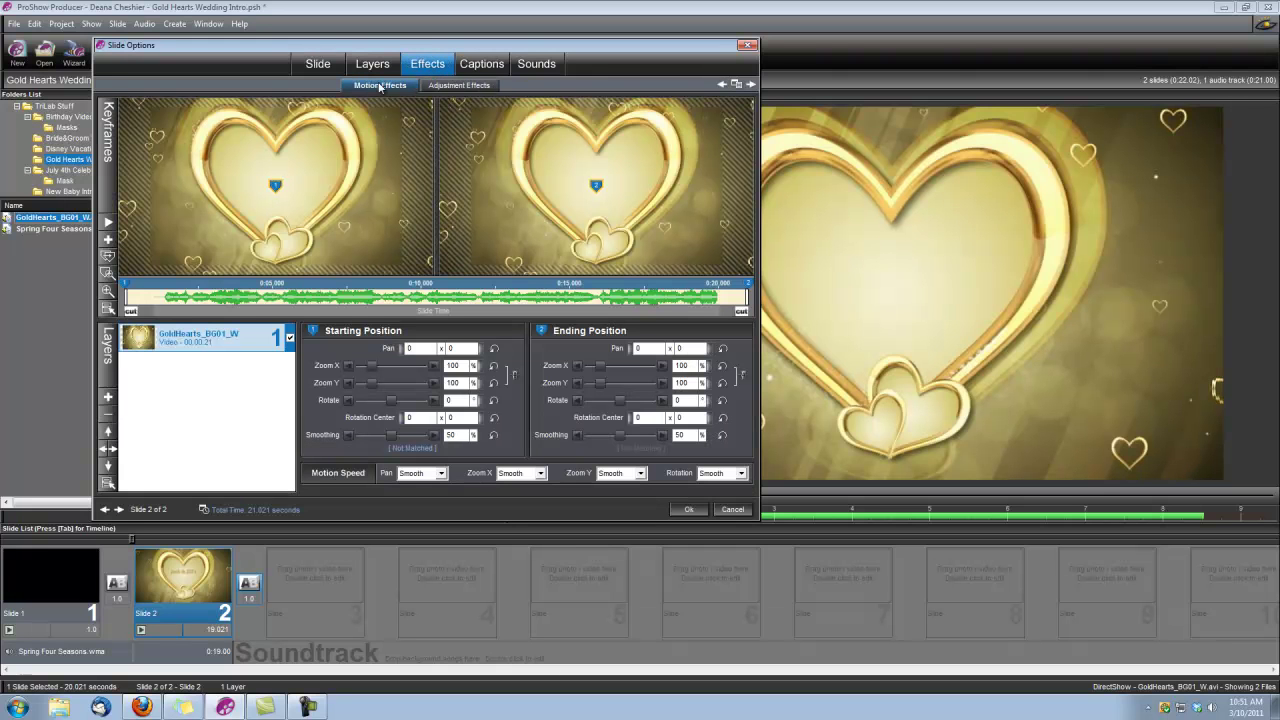
right_click(748, 286)
click(773, 292)
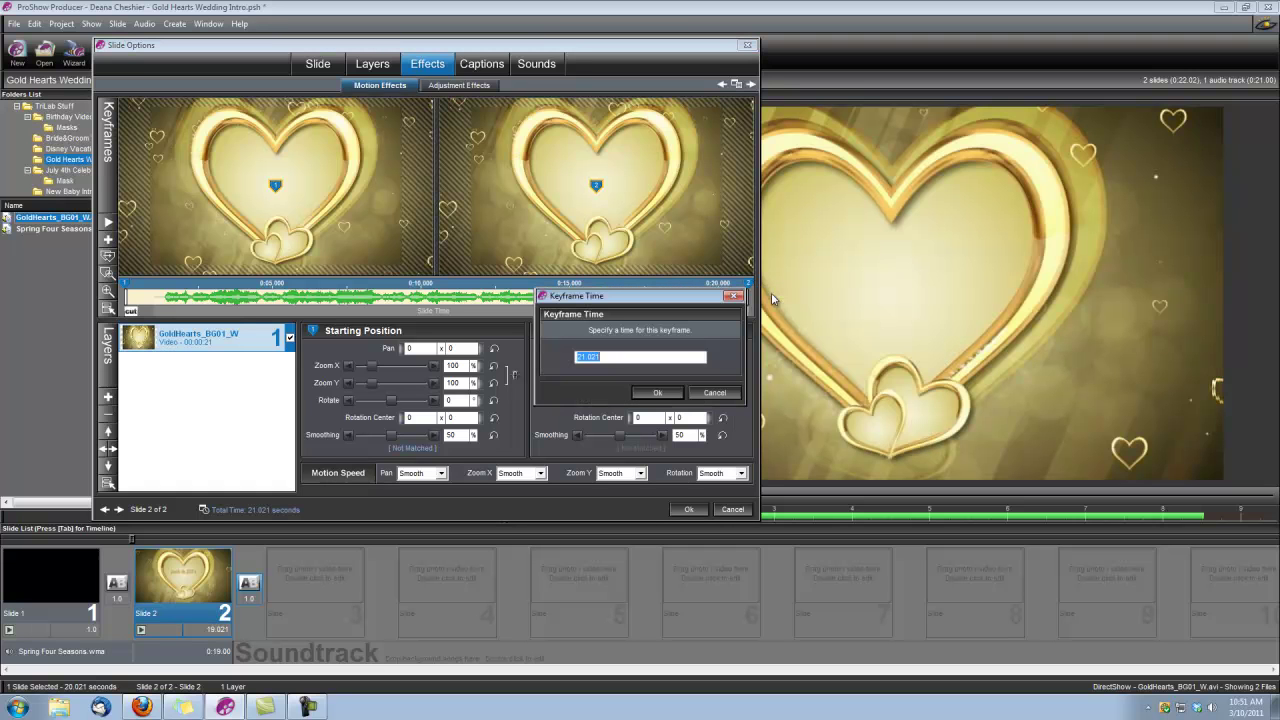
text(19)
click(670, 395)
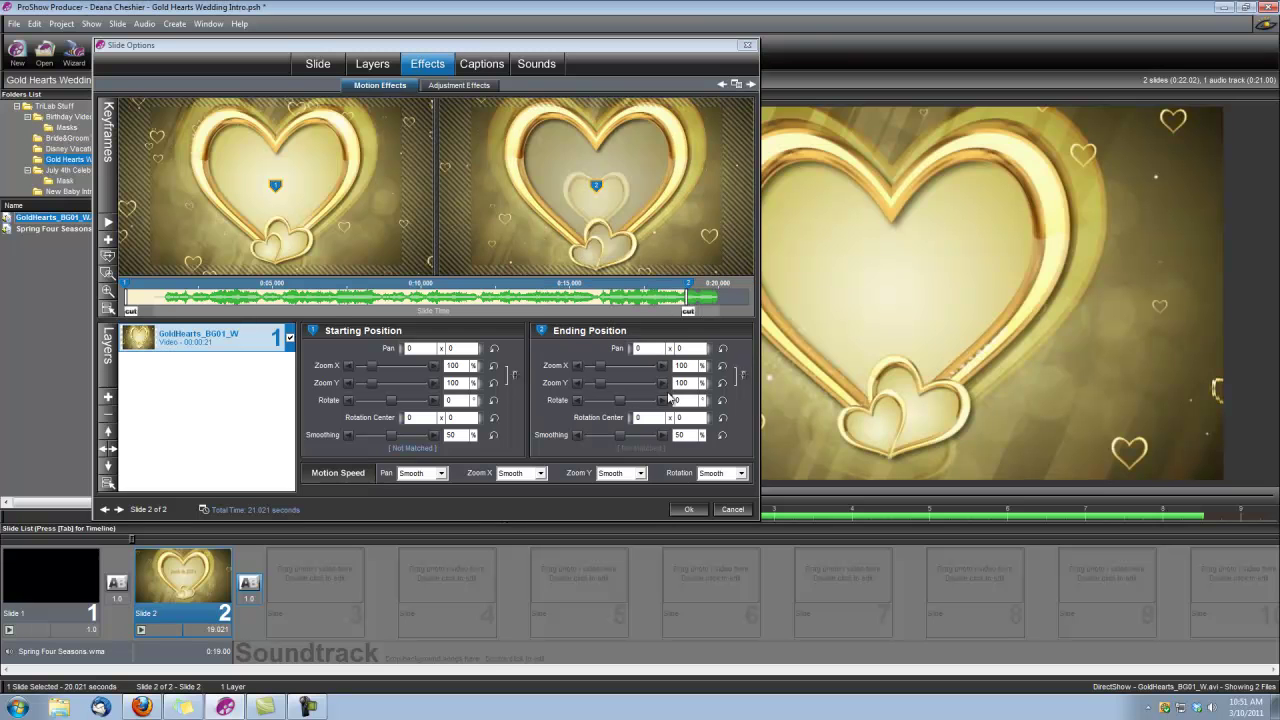
Give the video layer a crossfade transition out at its last keyframe, shorten that transition, and accept the slide options.
click(689, 312)
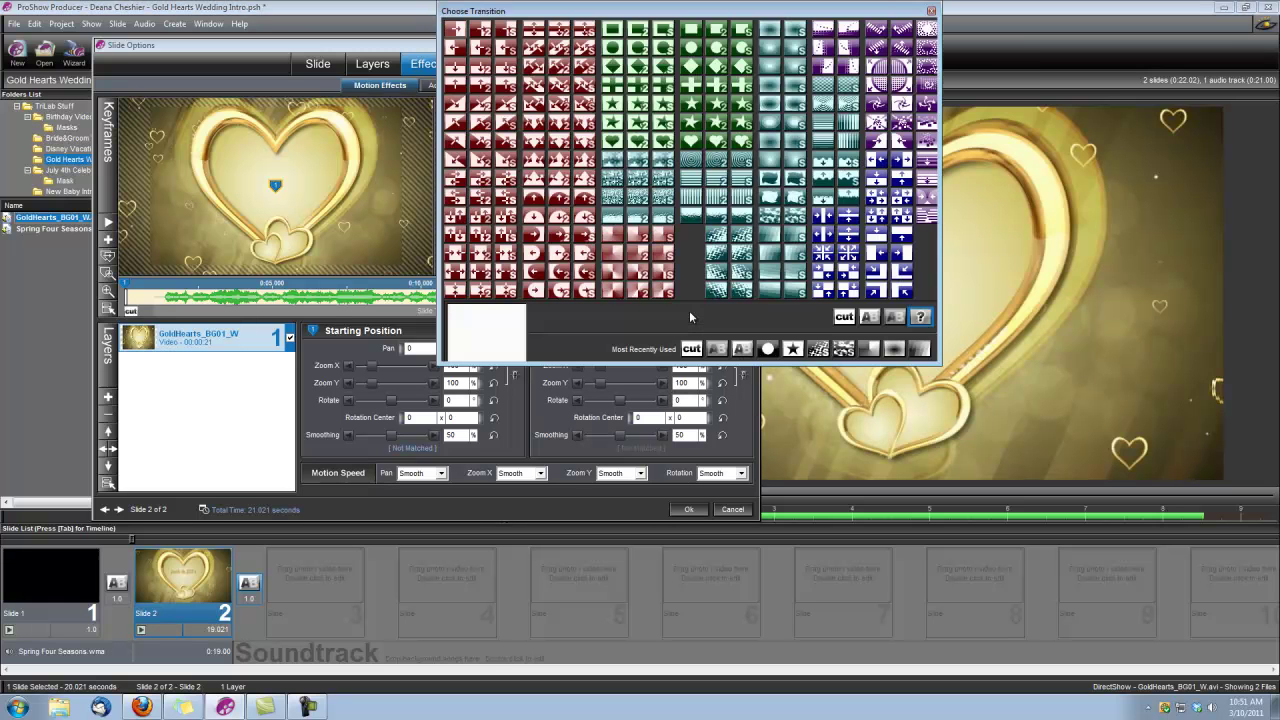
click(870, 317)
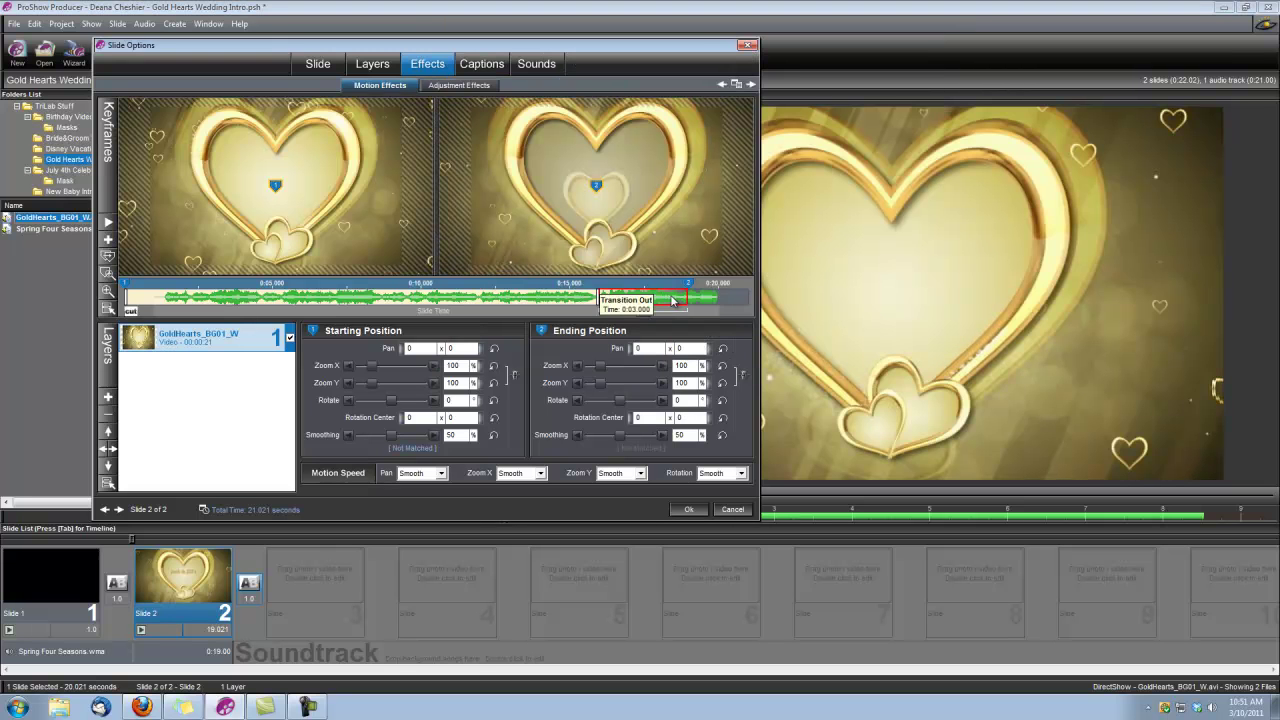
right_click(672, 300)
click(701, 312)
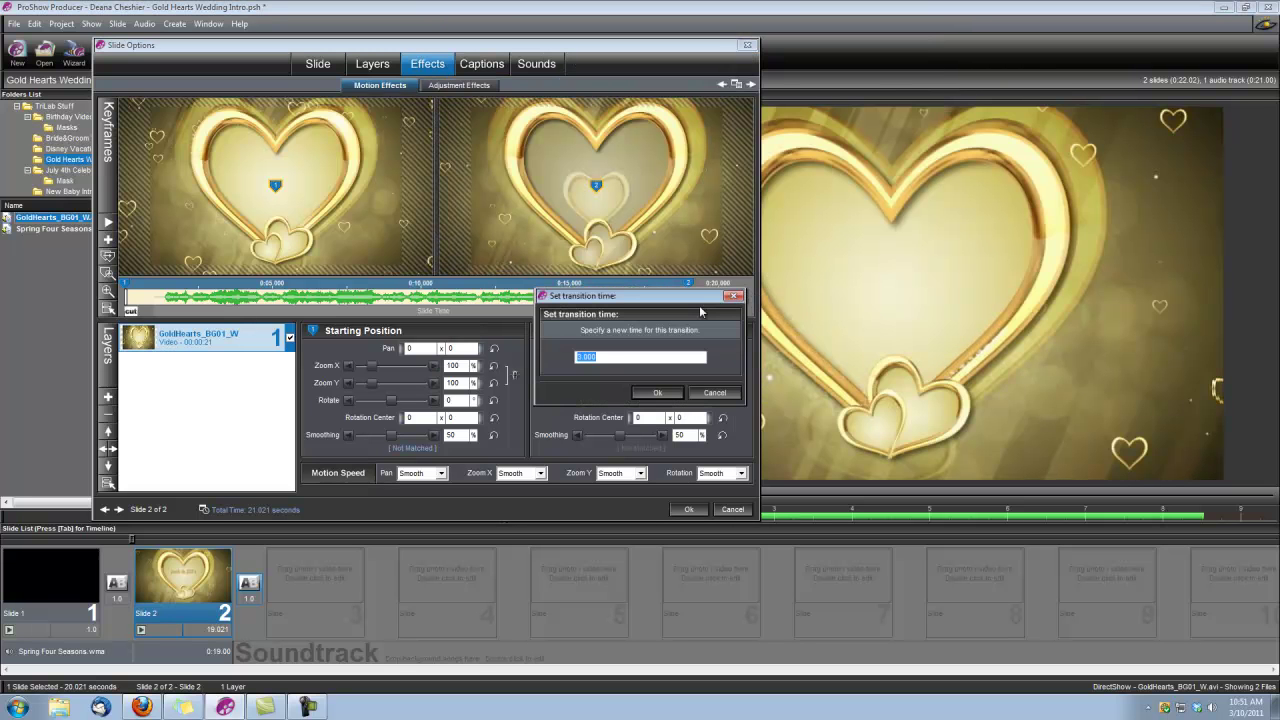
click(658, 393)
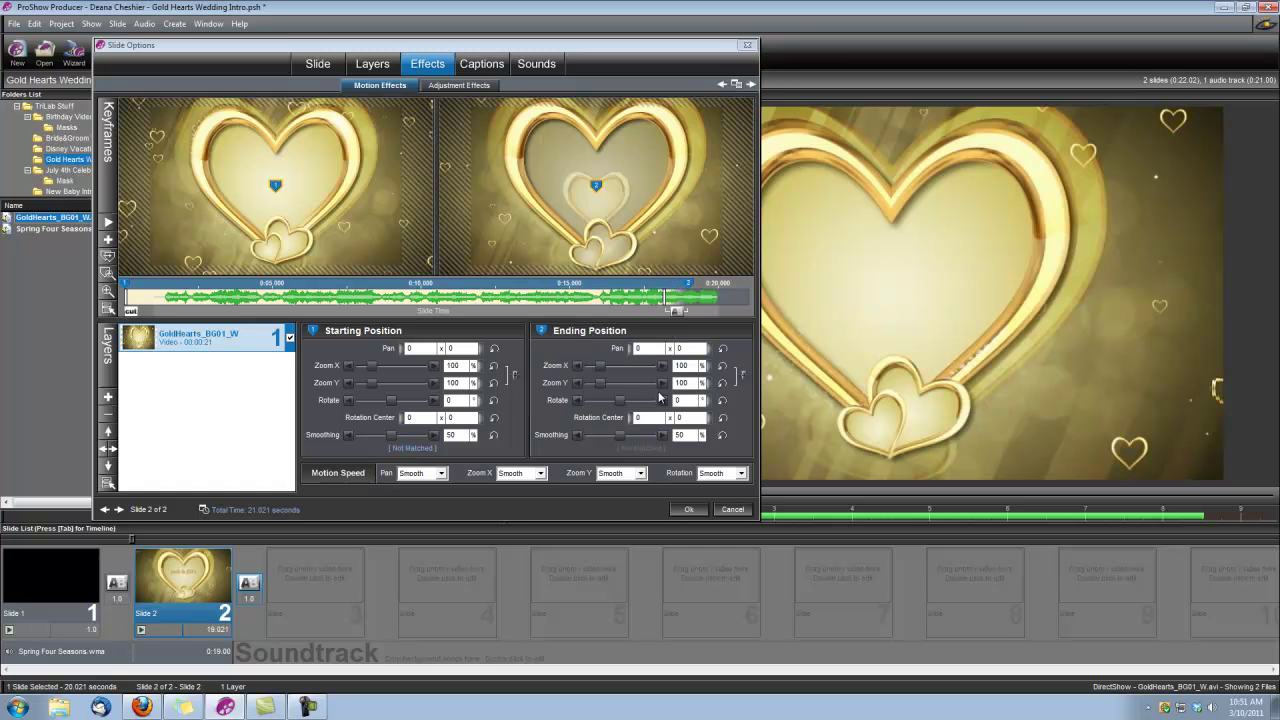
click(692, 509)
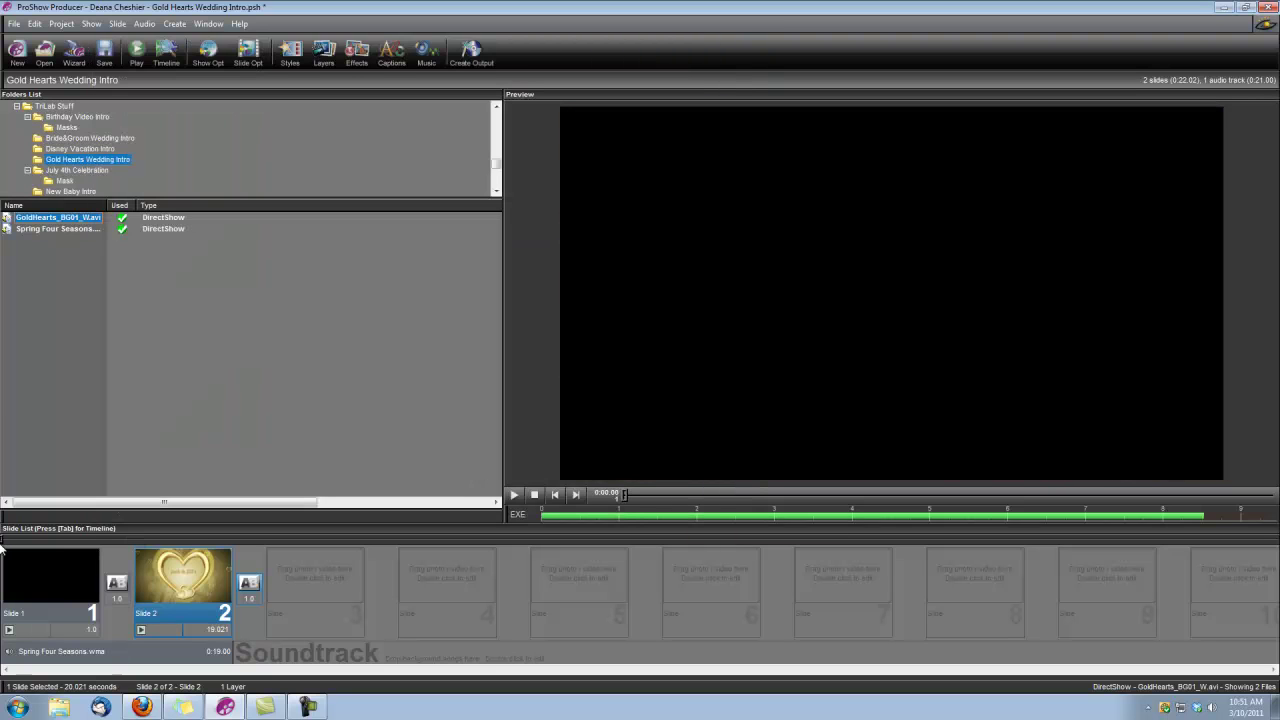
Play the slideshow from the beginning to check the caption timing and the closing fade.
click(515, 495)
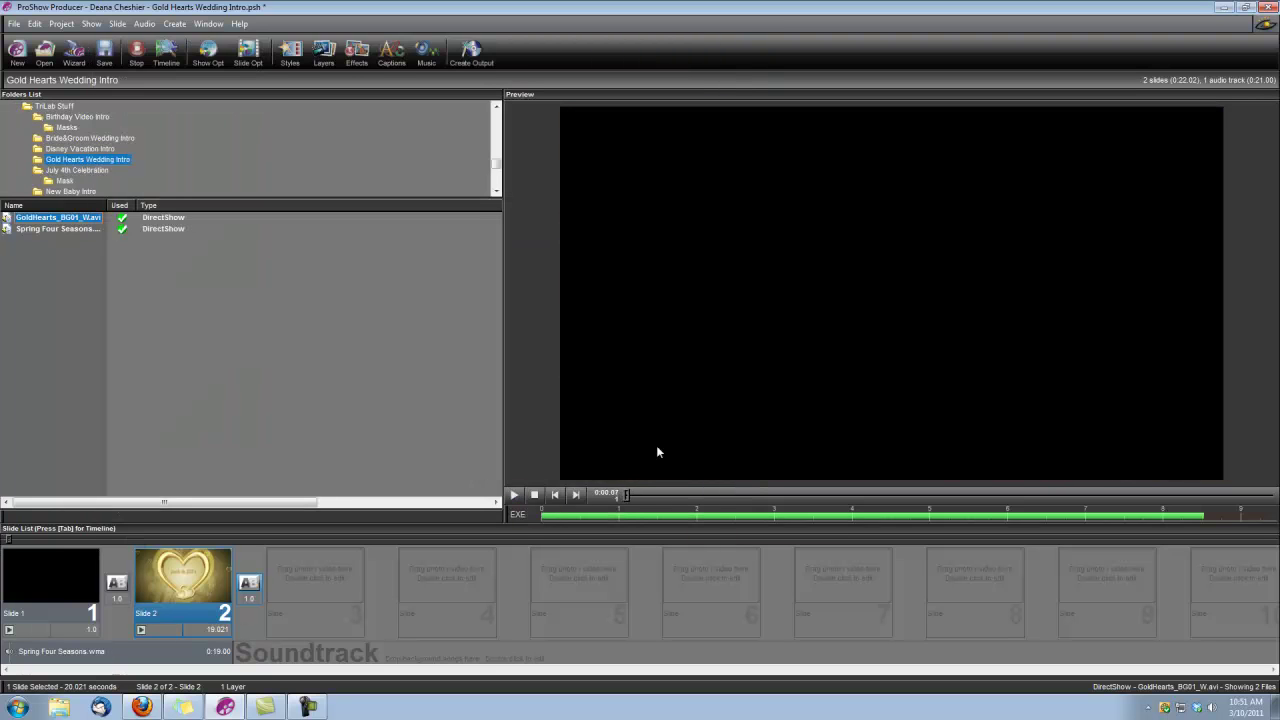